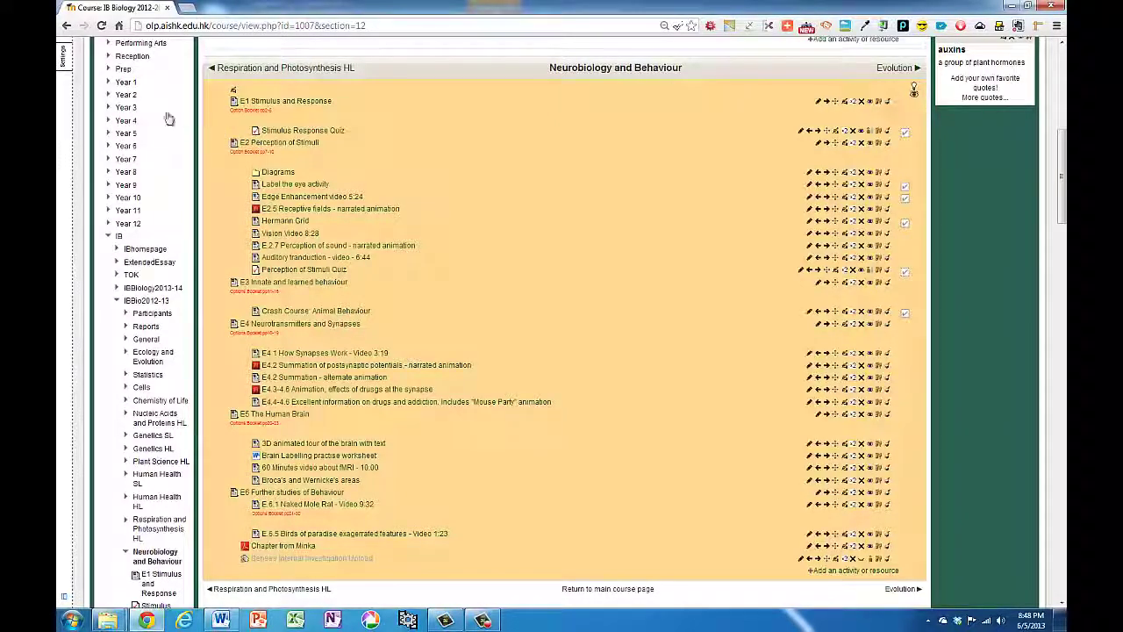
# Open the course question bank and filter it to the 6.2 The Transport System category
pyautogui.moveTo(65, 63)
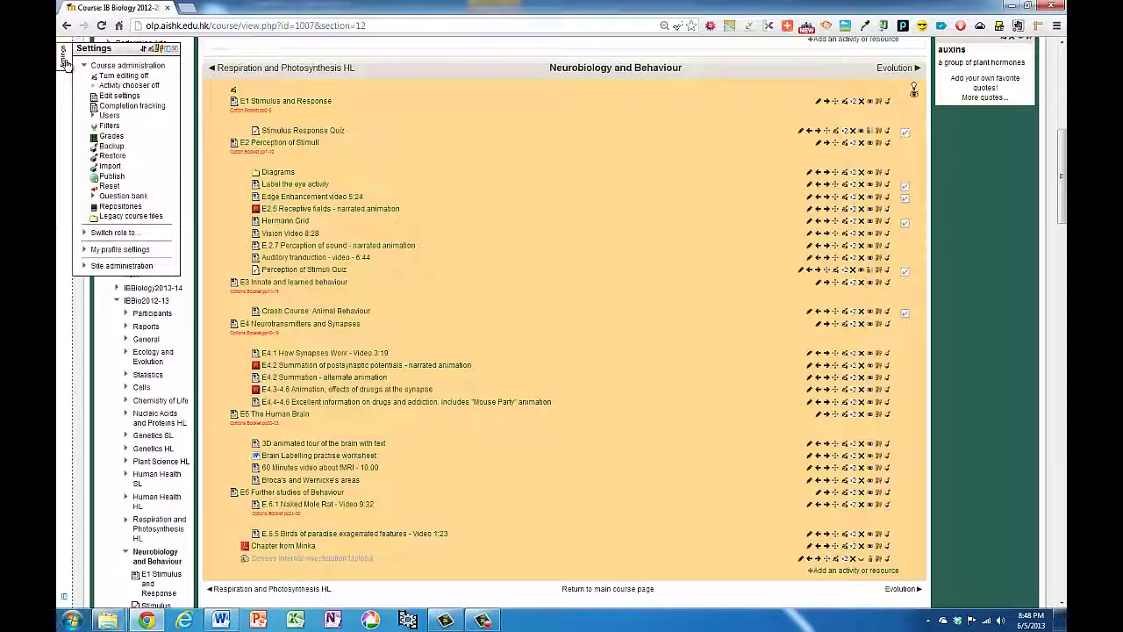
pyautogui.click(116, 197)
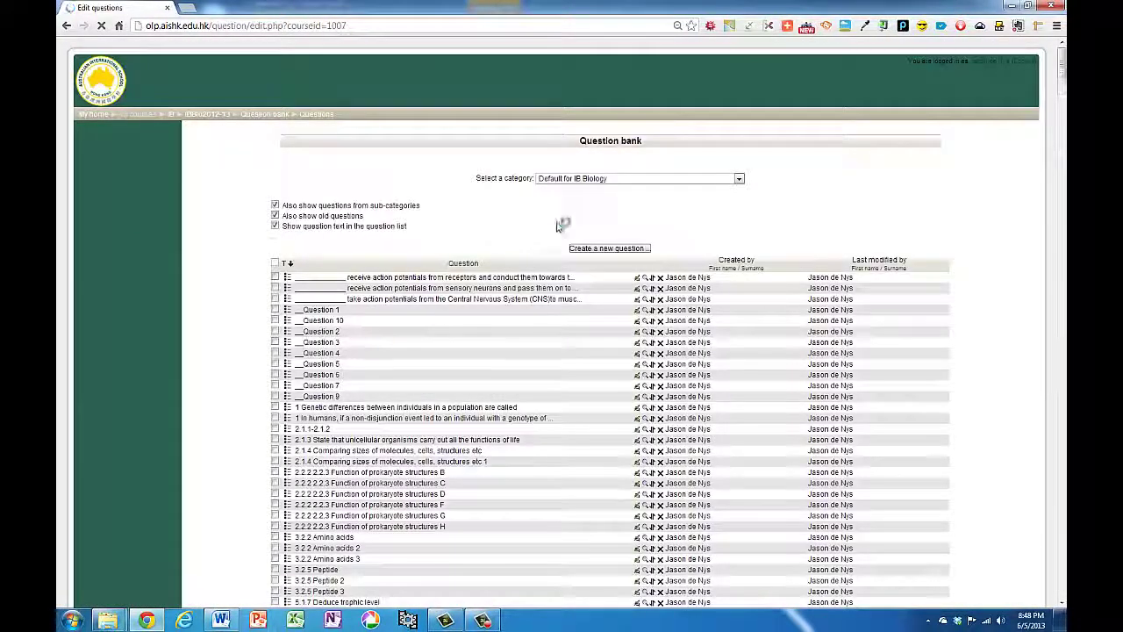
pyautogui.click(738, 179)
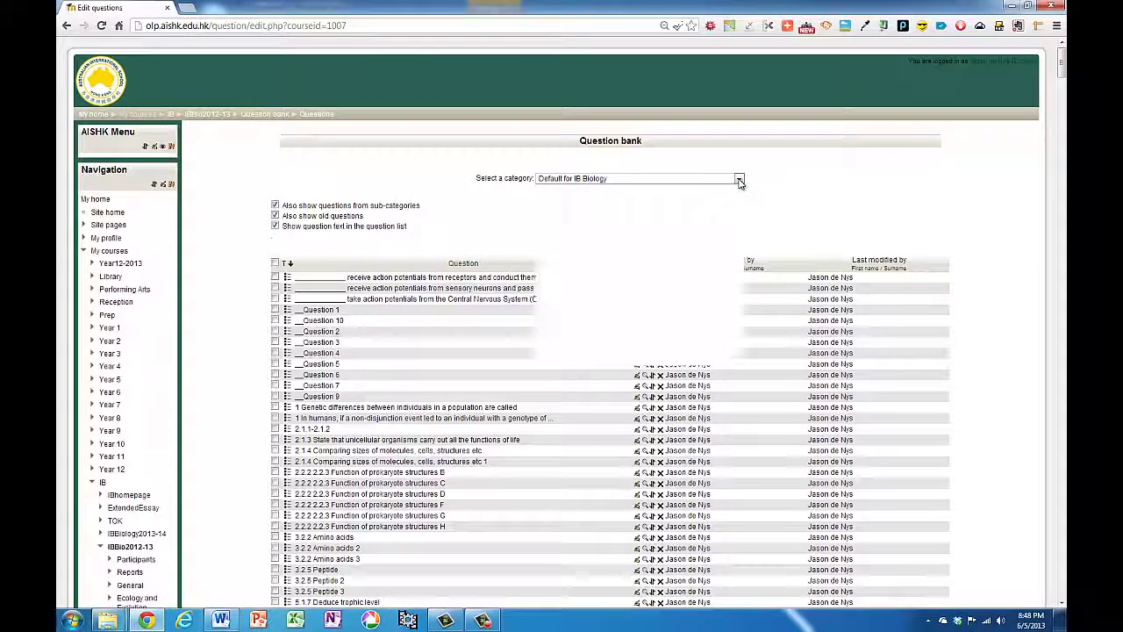
pyautogui.scroll(-2, 638, 288)
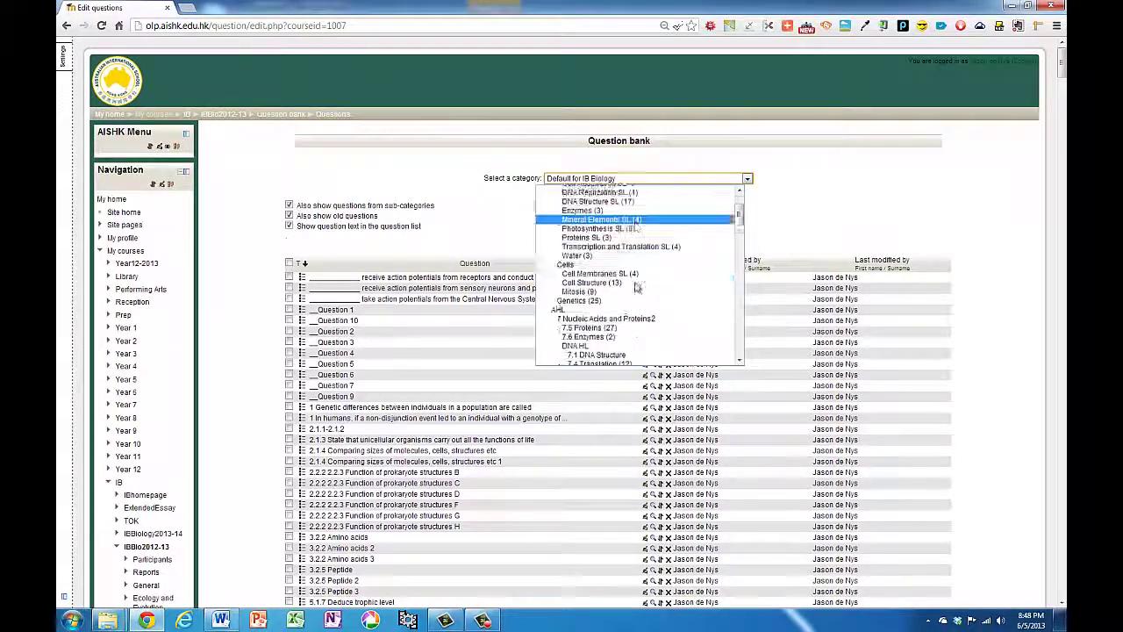
pyautogui.scroll(-5, 638, 287)
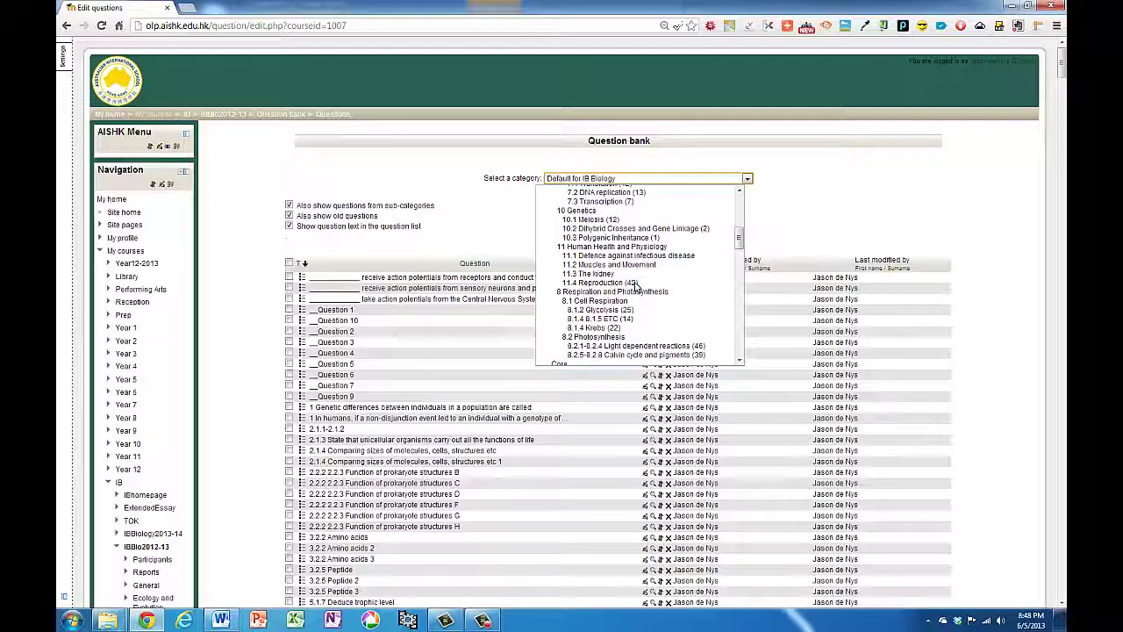
pyautogui.scroll(5, 638, 288)
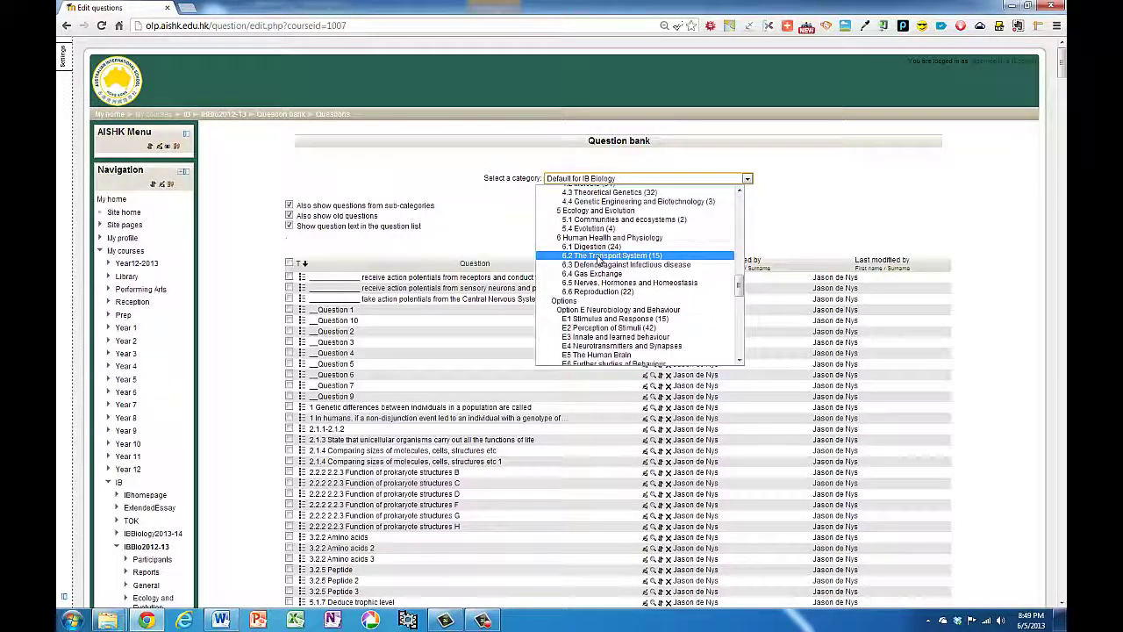
pyautogui.click(600, 255)
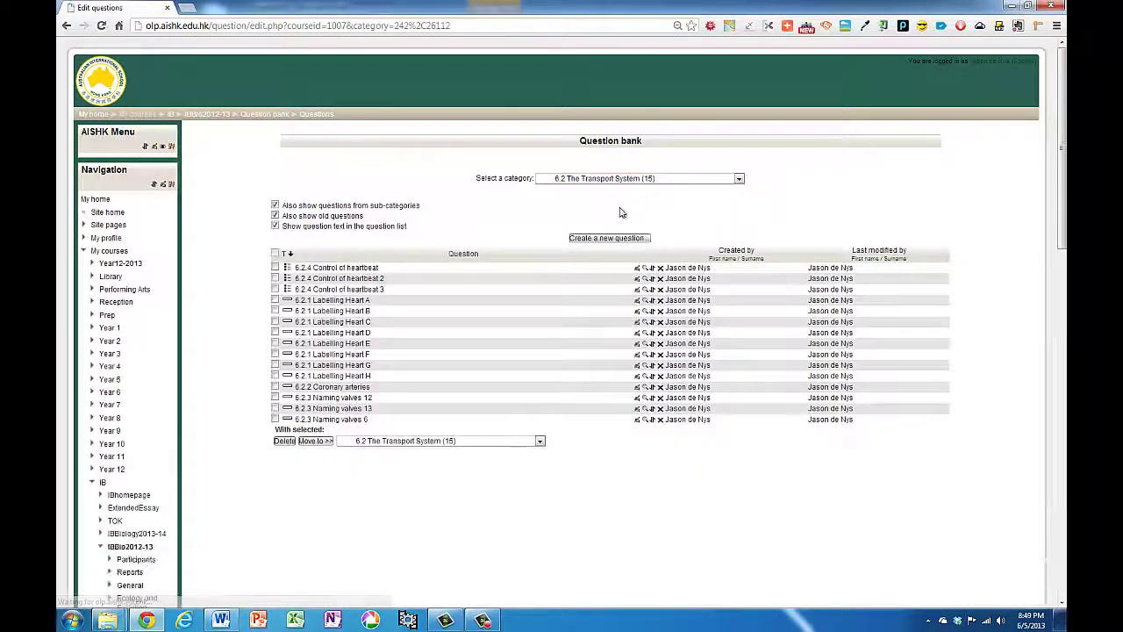
# Start a new Drag and drop onto image question in the 6.2 The Transport System category
pyautogui.click(614, 238)
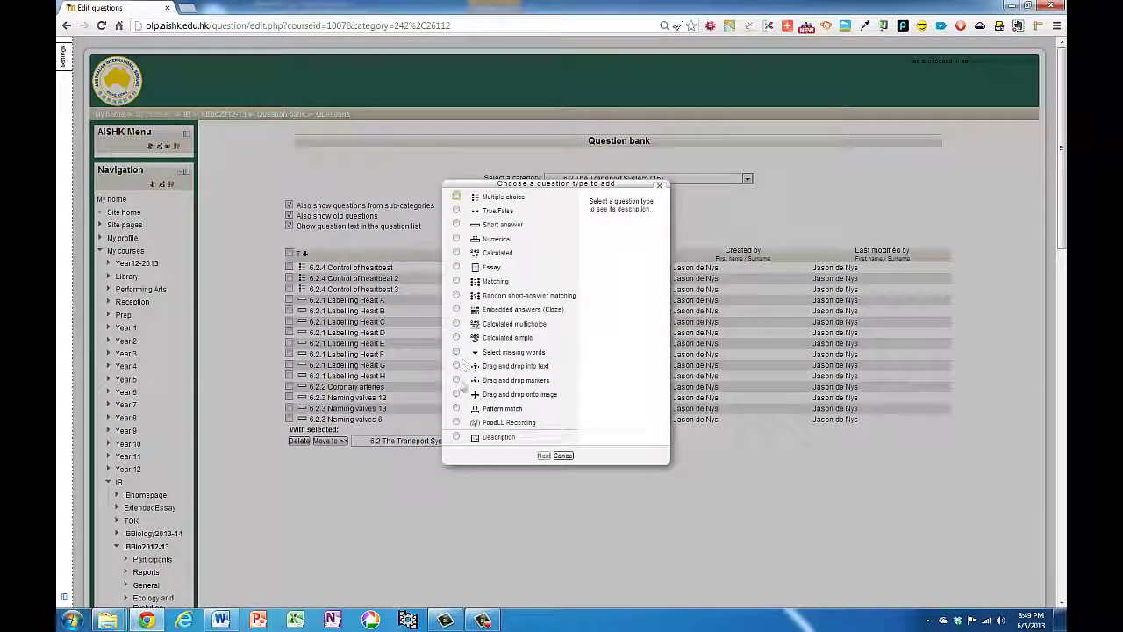
pyautogui.click(457, 396)
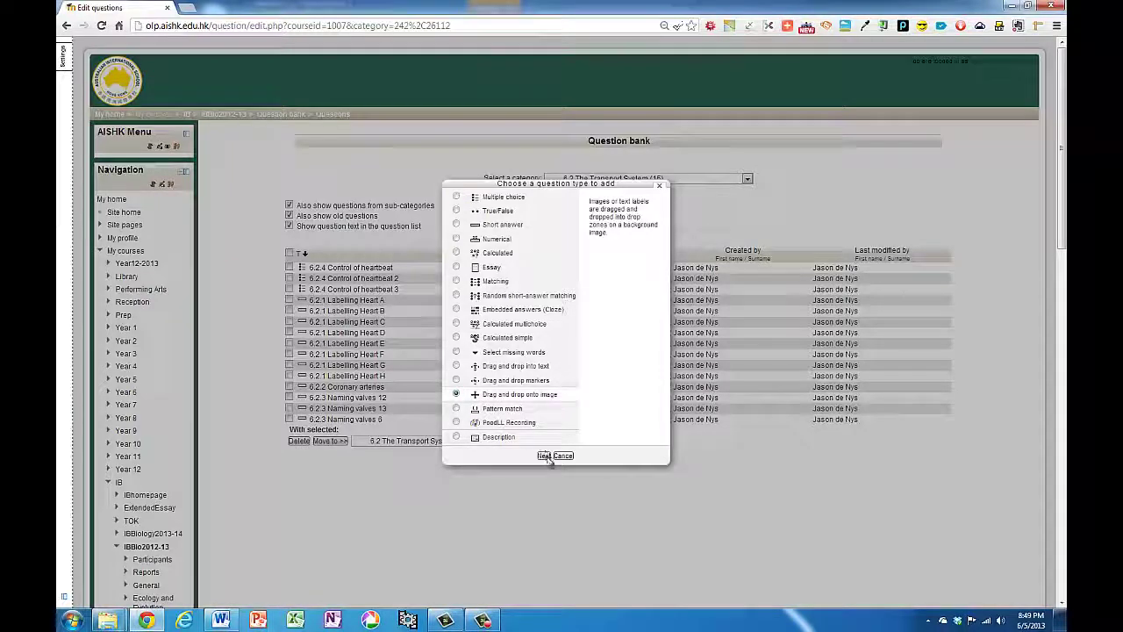
pyautogui.click(544, 455)
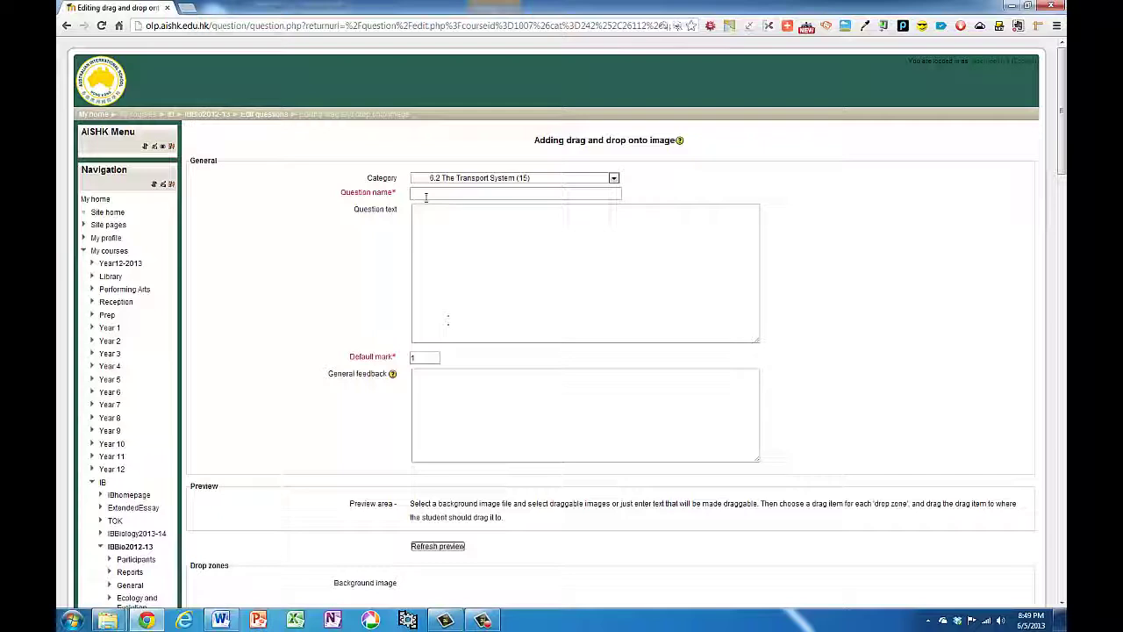
# Enter 'Label the heart by dragging on the correct terms' as the question text
pyautogui.click(435, 251)
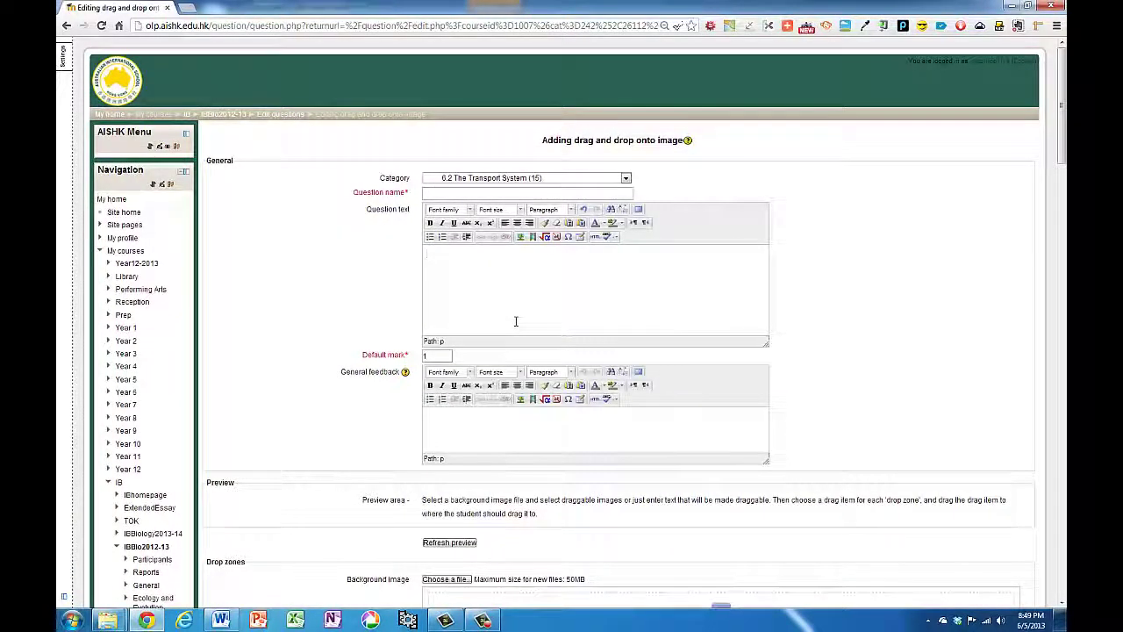
pyautogui.write('Label the heart by dragging on the correct terms')
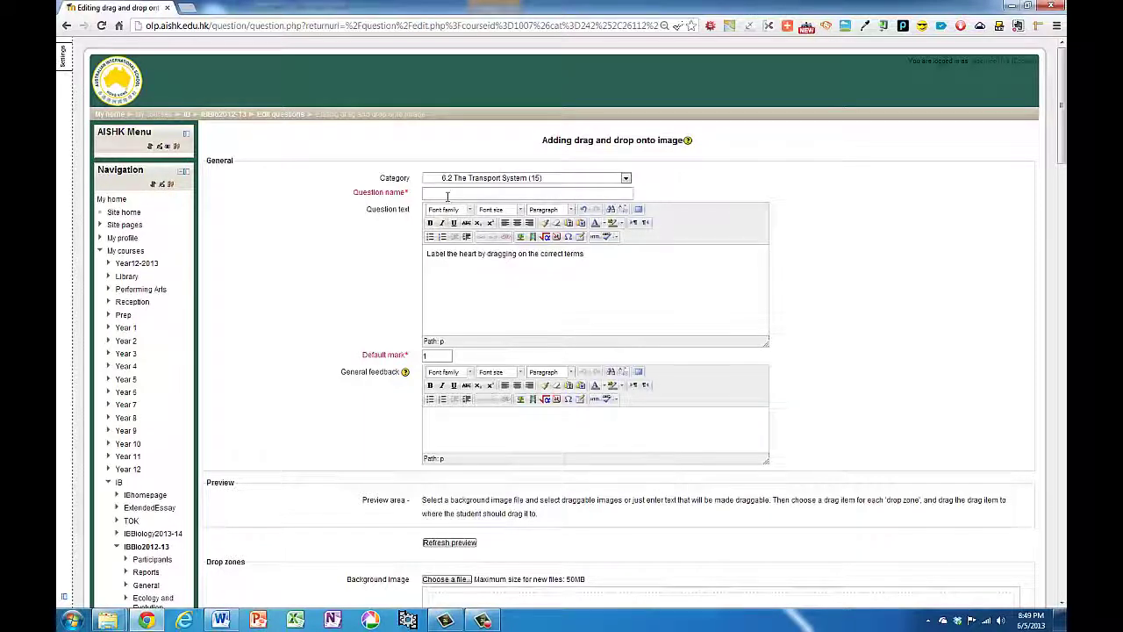
pyautogui.moveTo(585, 254); pyautogui.dragTo(419, 259)
pyautogui.hotkey('ctrl', 'c')
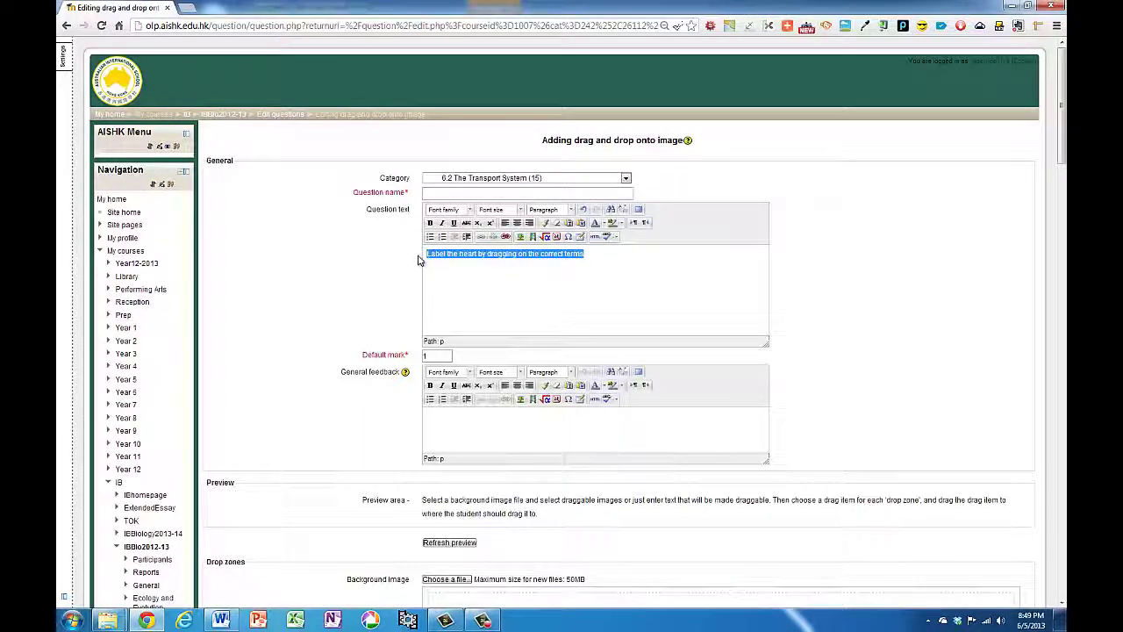
# Paste the same text into the Question name field and scroll down to Drop zones
pyautogui.click(437, 194)
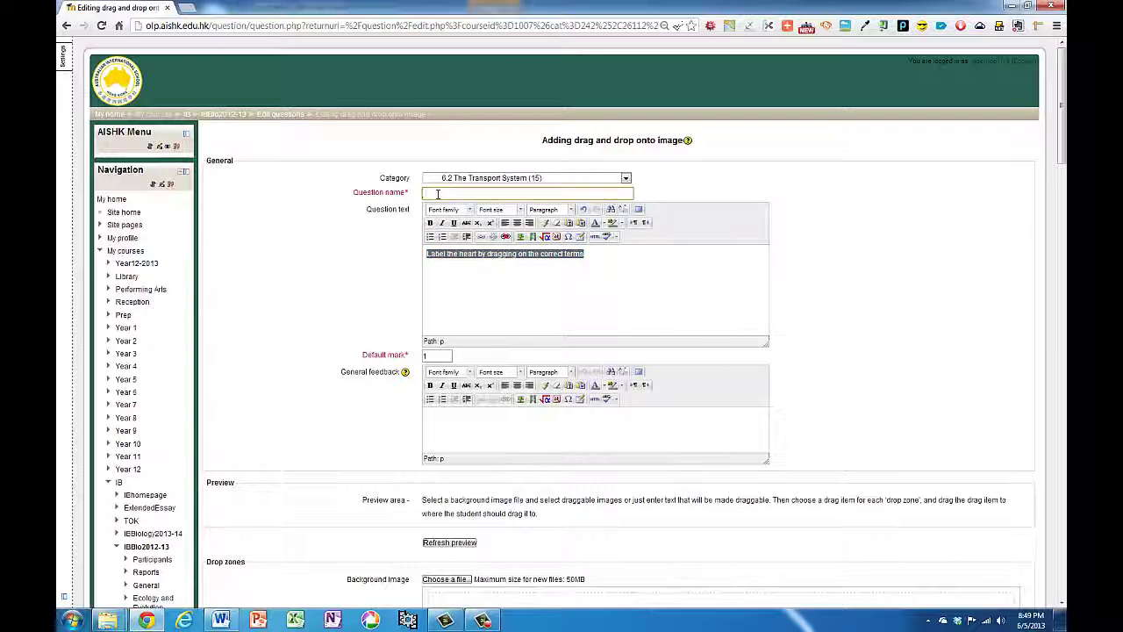
pyautogui.hotkey('ctrl', 'v')
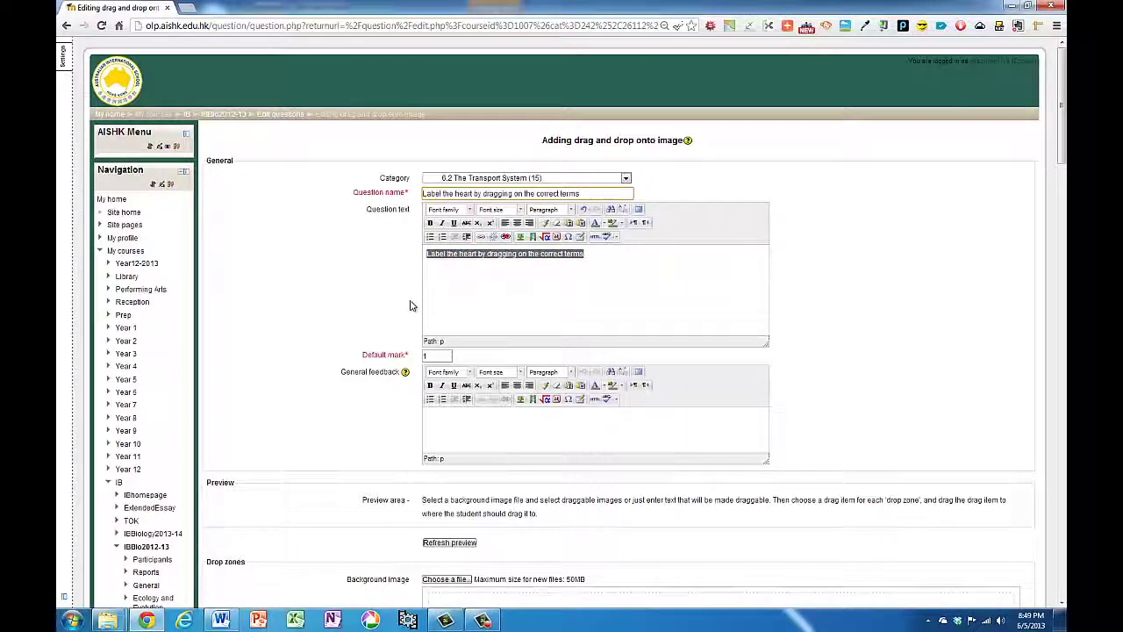
pyautogui.scroll(-2, 478, 289)
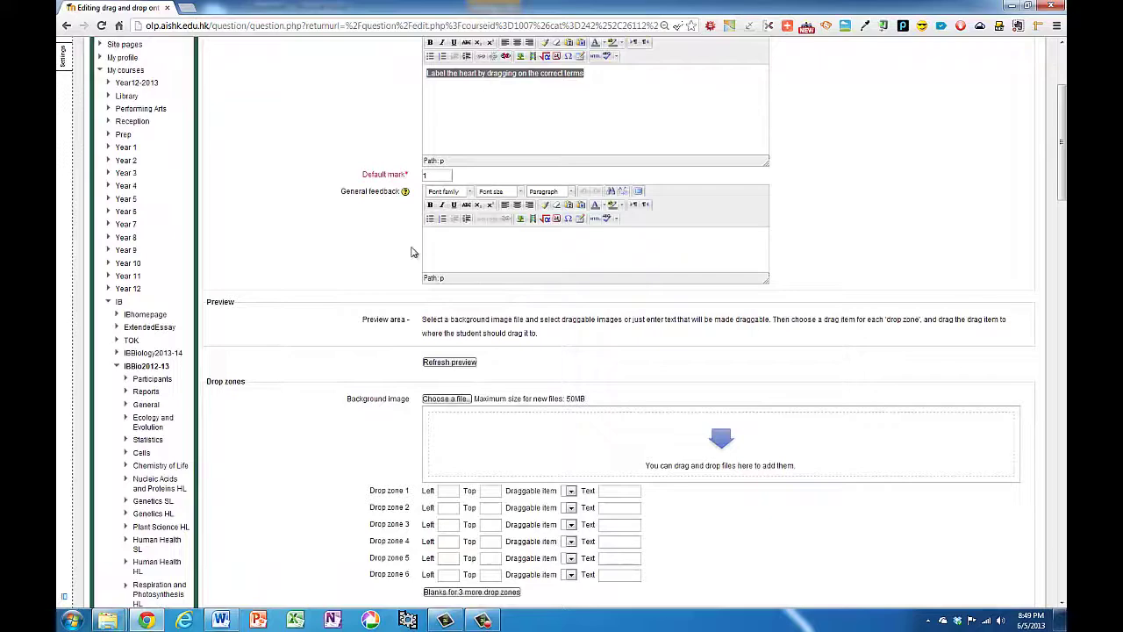
pyautogui.scroll(1, 399, 245)
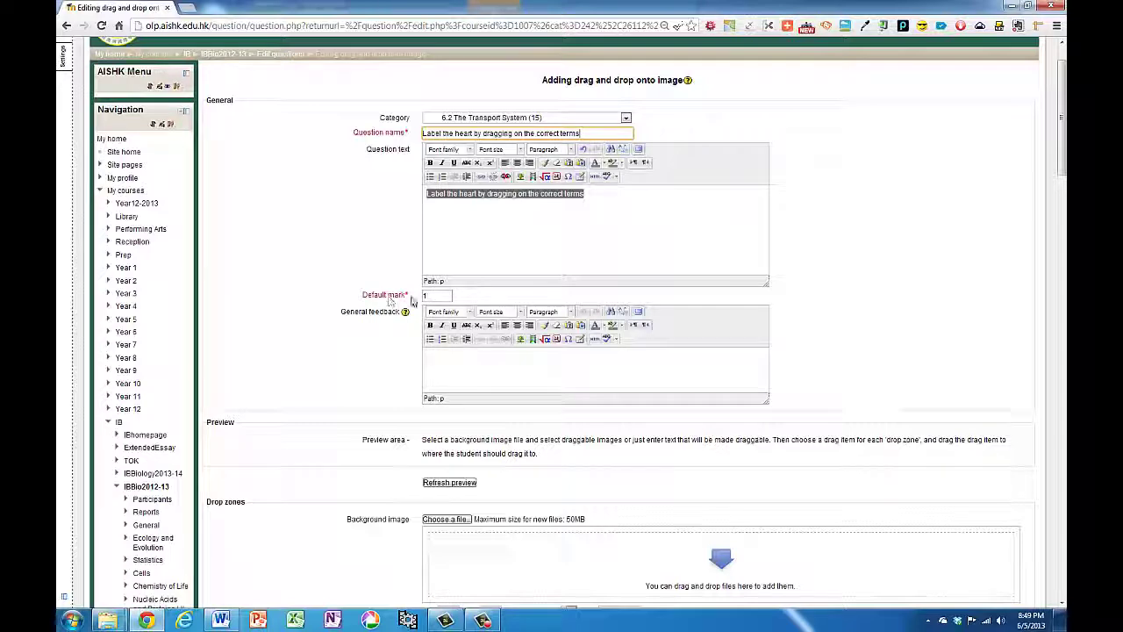
pyautogui.scroll(-3, 371, 317)
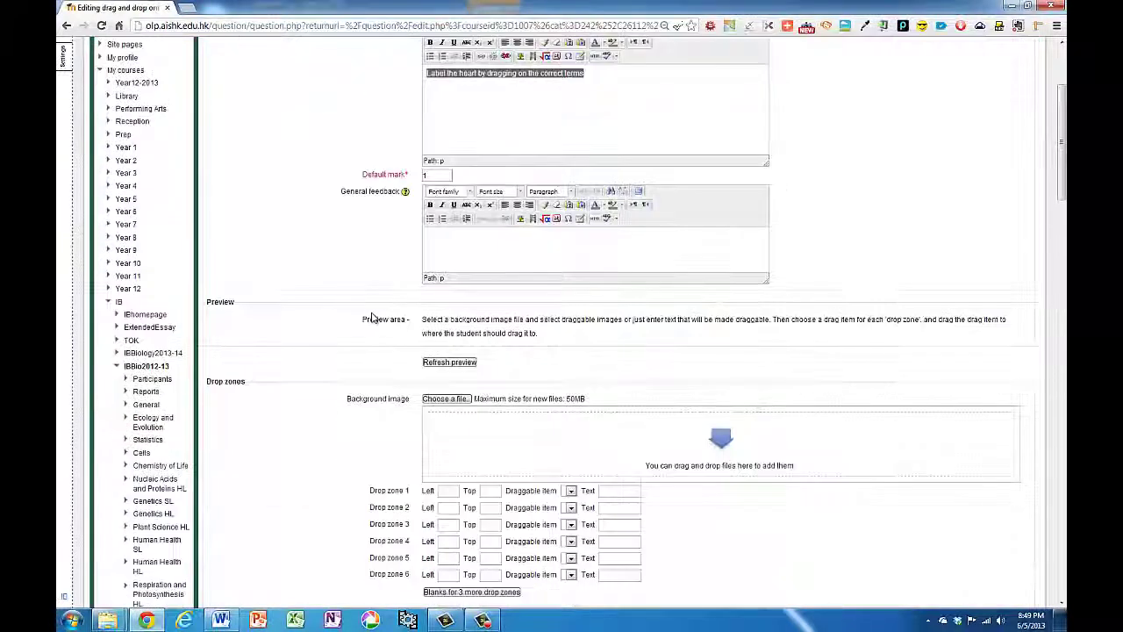
pyautogui.scroll(-1, 371, 317)
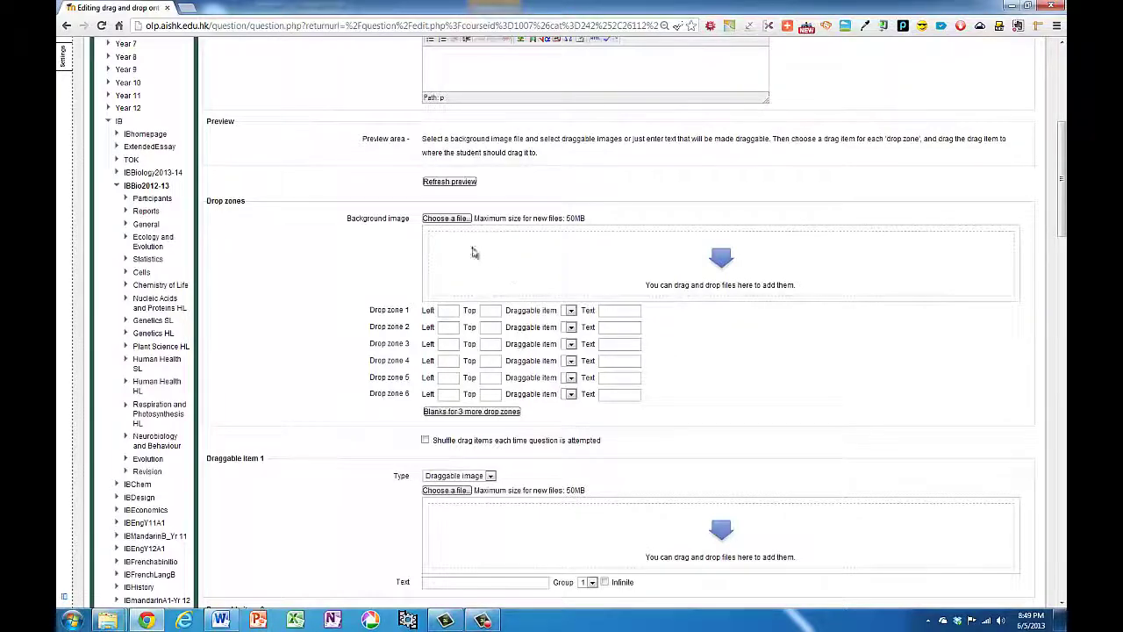
# Attach Heart with lines.PNG from the Dropbox folder as the background image upload
pyautogui.click(448, 223)
pyautogui.click(379, 224)
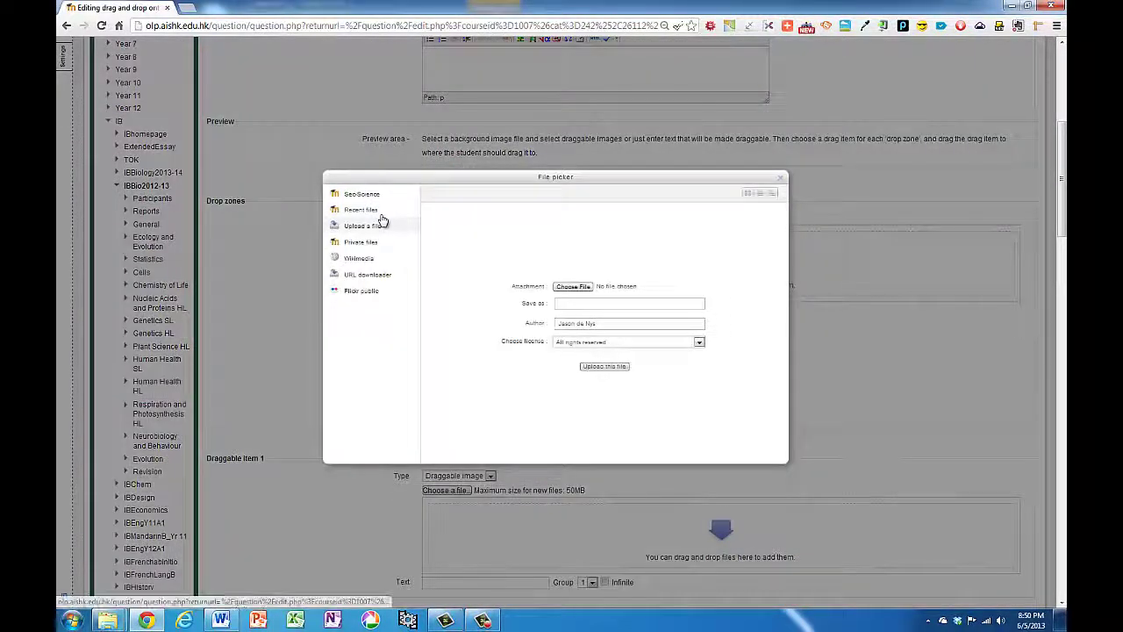
pyautogui.click(571, 290)
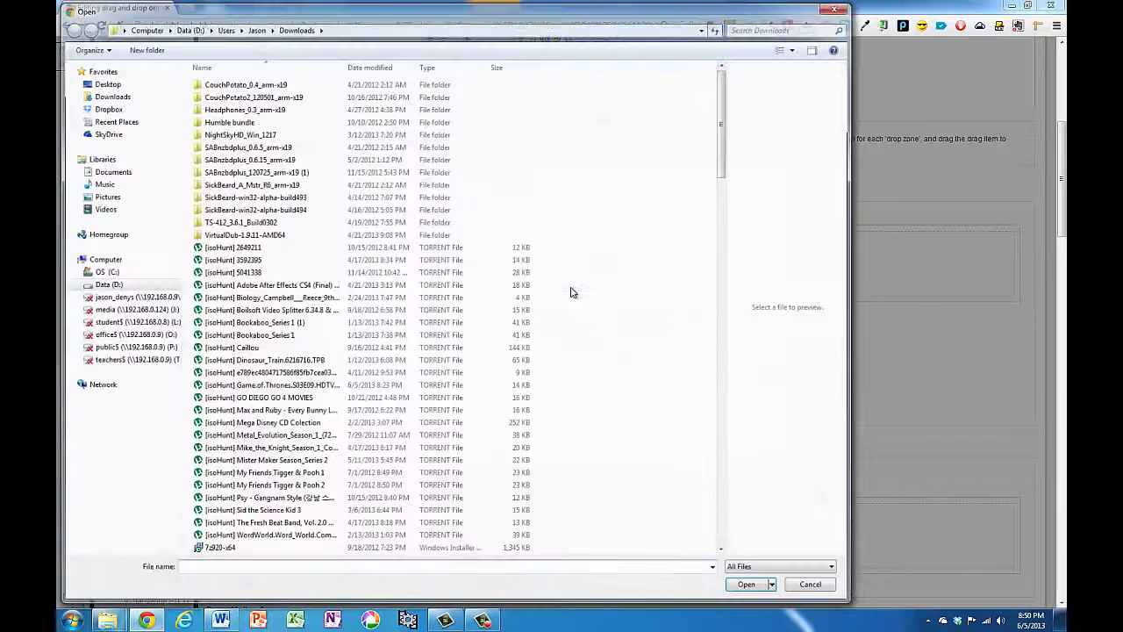
pyautogui.click(112, 108)
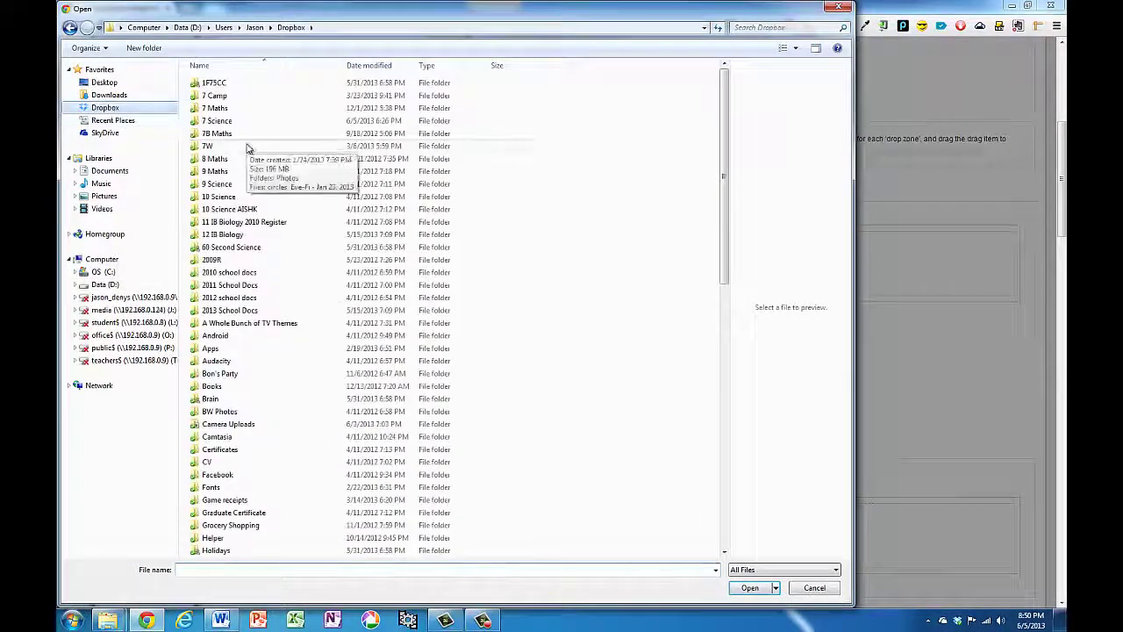
pyautogui.doubleClick(213, 204)
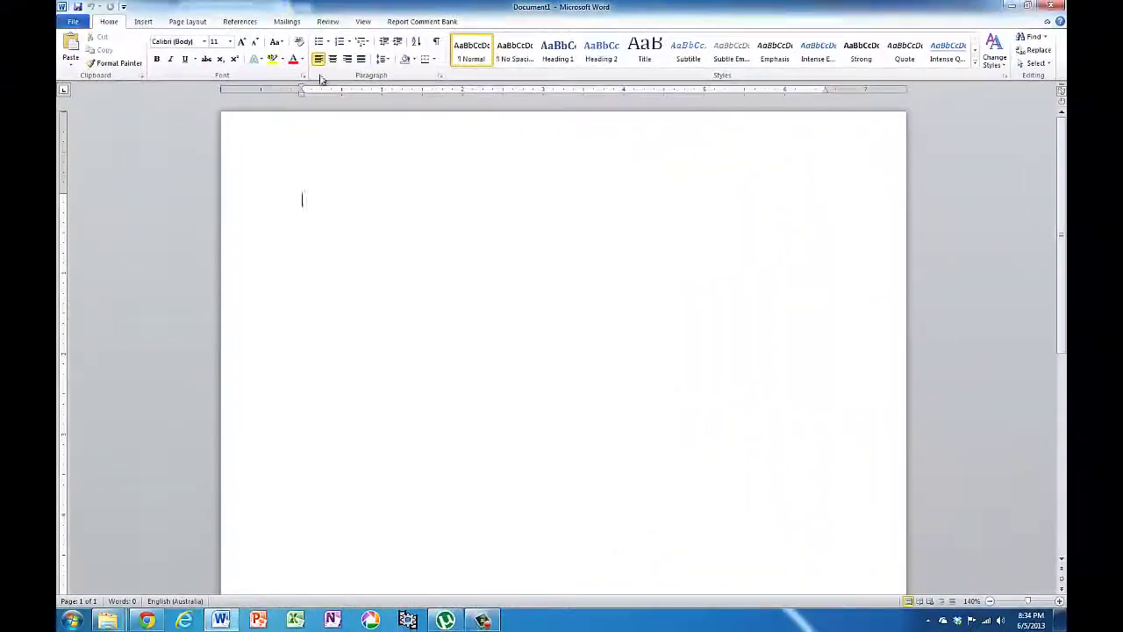
# Insert the heart diagram picture from Dropbox > 12 IB Biology > 6 Human Health into Word
pyautogui.click(143, 21)
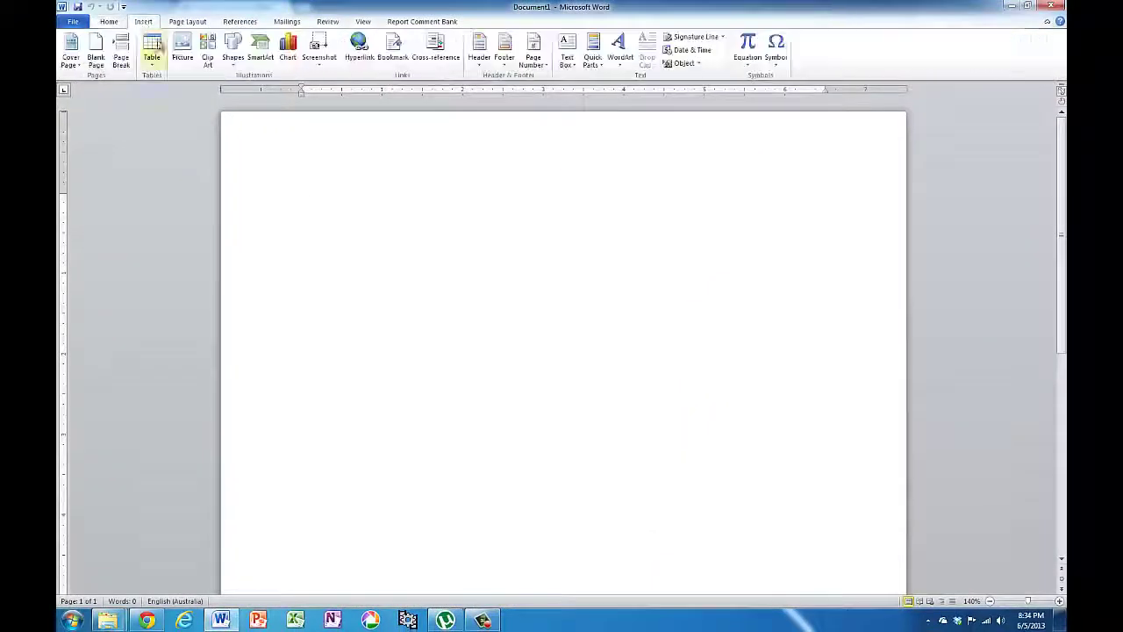
pyautogui.click(183, 46)
pyautogui.click(123, 132)
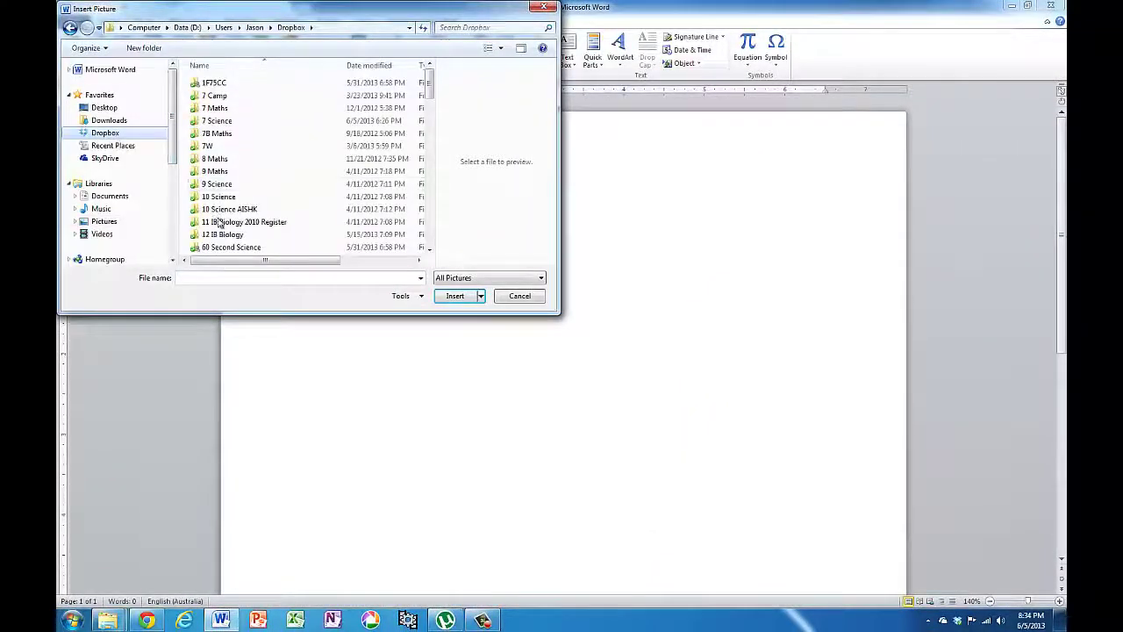
pyautogui.doubleClick(220, 233)
pyautogui.doubleClick(219, 145)
pyautogui.doubleClick(224, 126)
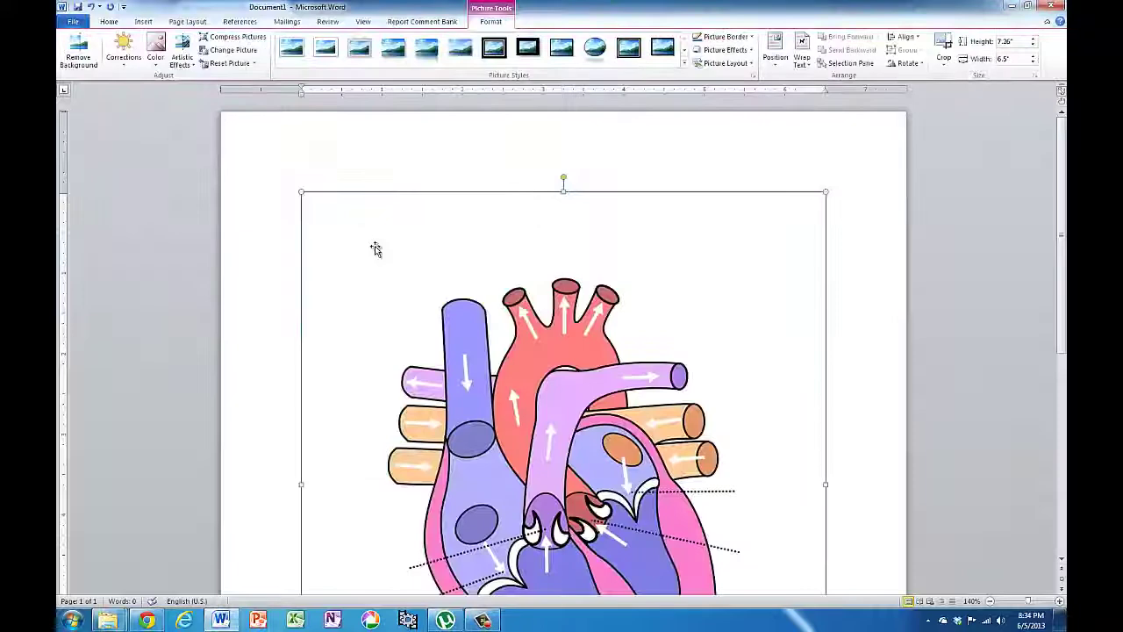
pyautogui.scroll(-4, 374, 249)
# Switch the page orientation to Landscape
pyautogui.click(187, 21)
pyautogui.click(211, 58)
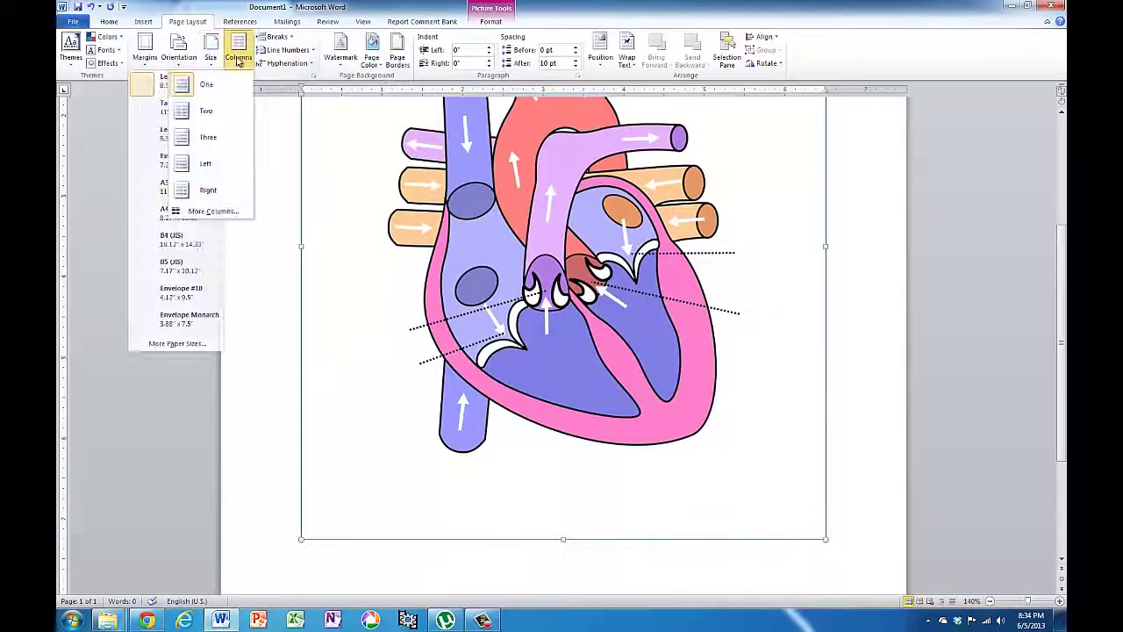
pyautogui.click(178, 58)
pyautogui.click(180, 113)
pyautogui.scroll(-1, 618, 340)
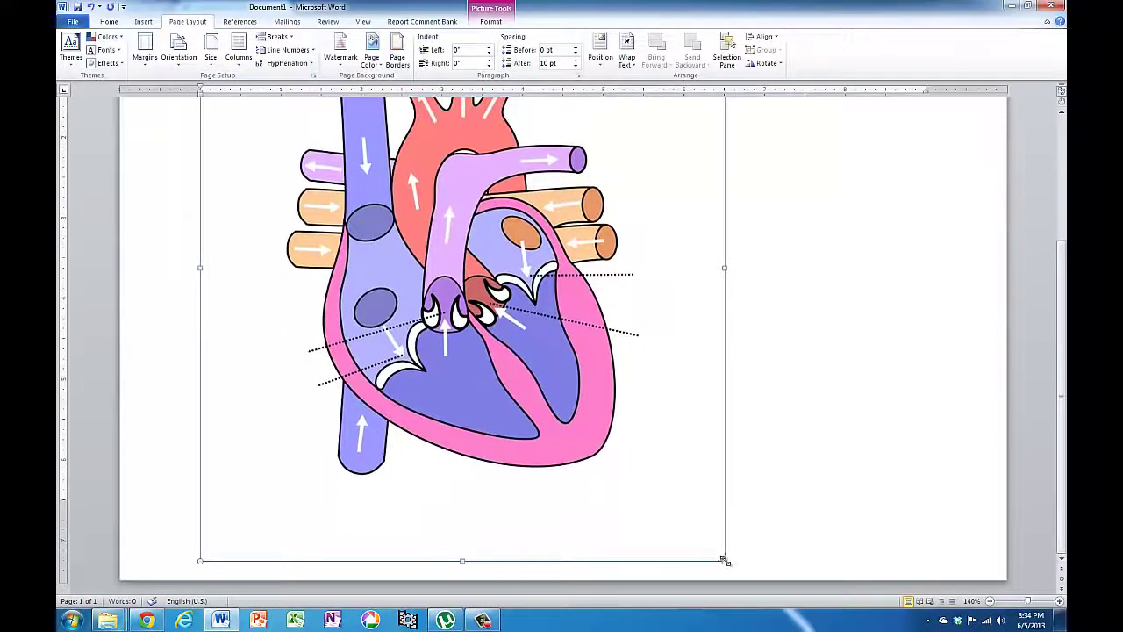
# Shrink the heart picture and set its text wrapping to Top and Bottom
pyautogui.moveTo(725, 556); pyautogui.dragTo(596, 422)
pyautogui.rightClick(421, 309)
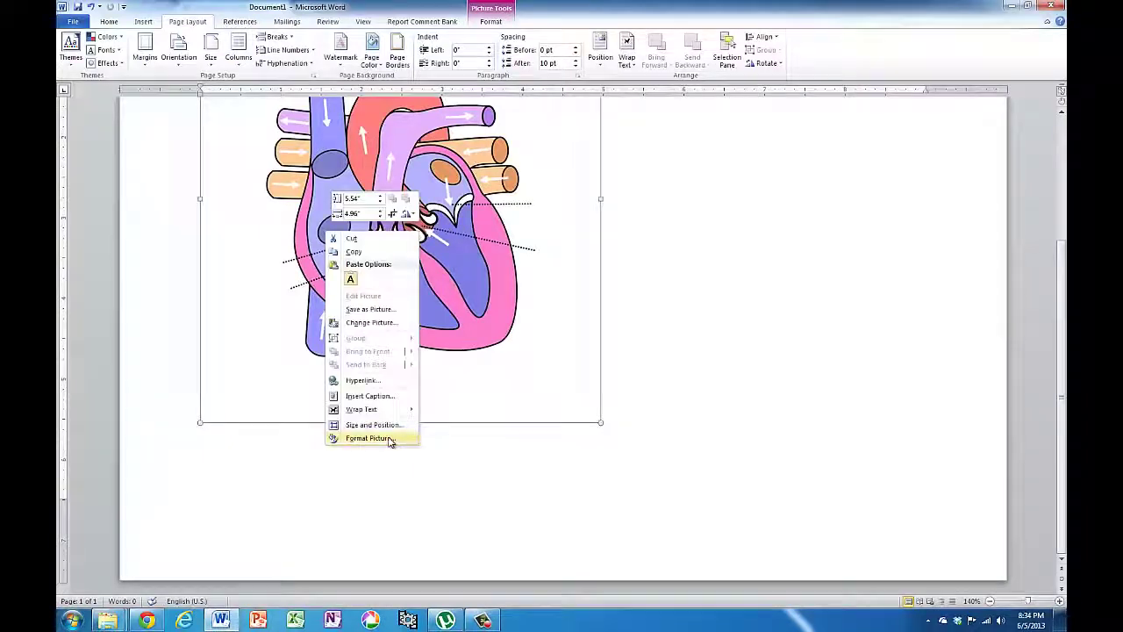
pyautogui.moveTo(368, 409)
pyautogui.click(263, 469)
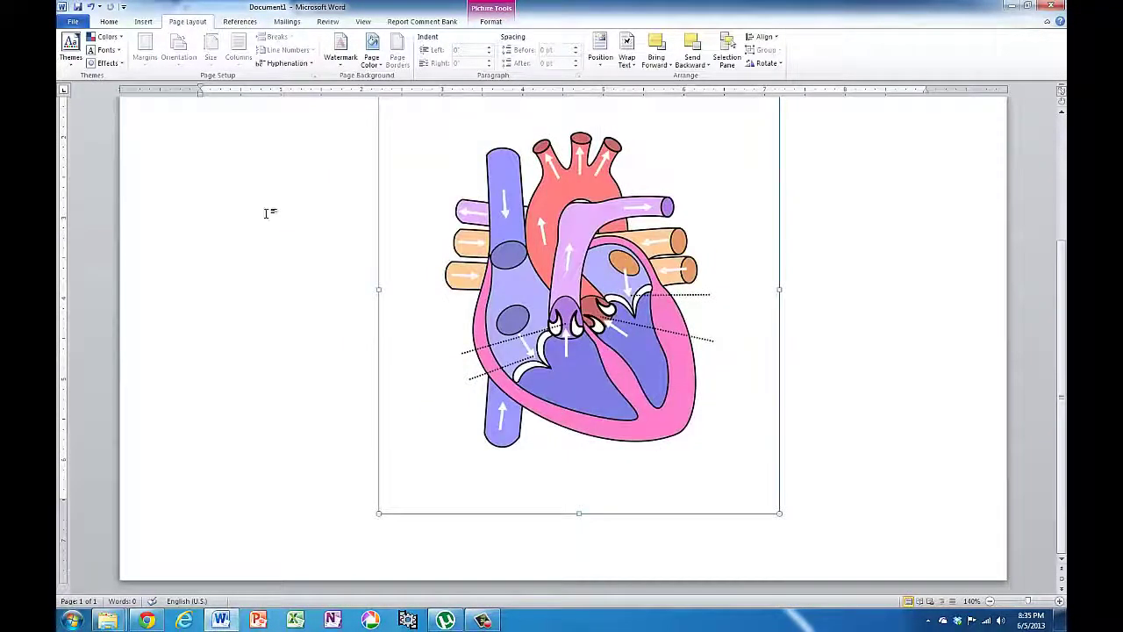
pyautogui.click(267, 212)
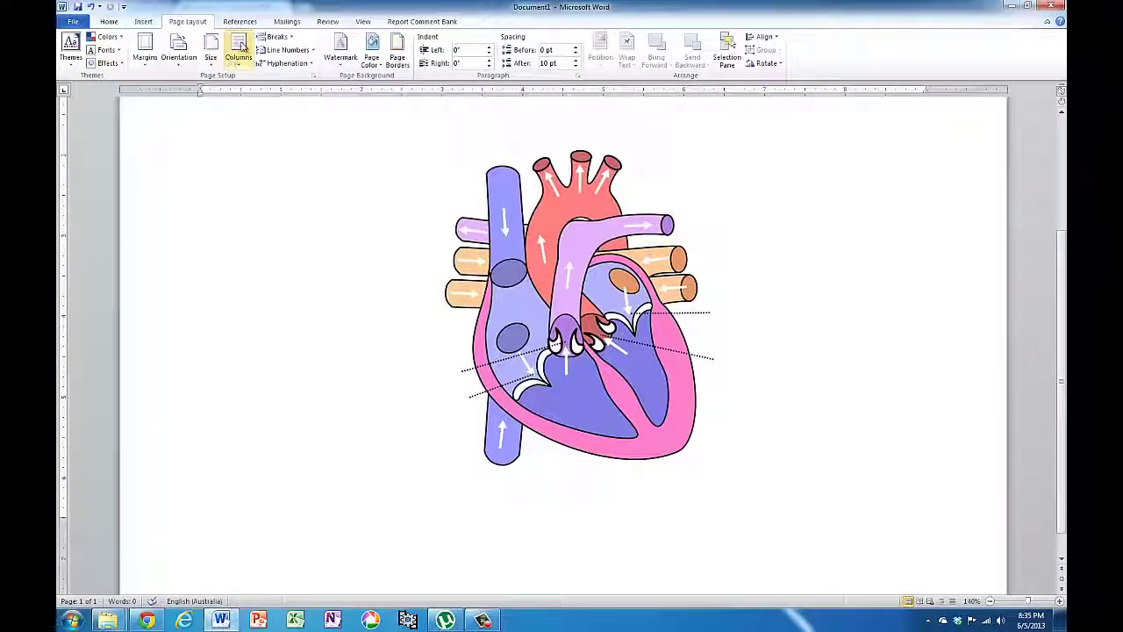
# Draw straight leader lines from the heart's parts for the labels
pyautogui.click(143, 21)
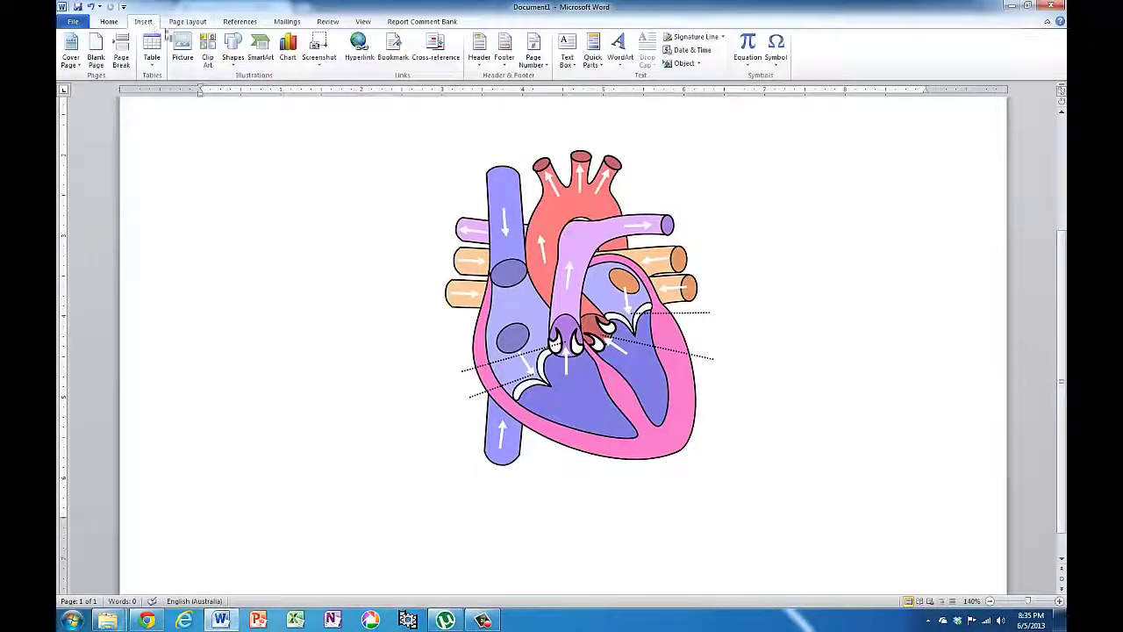
pyautogui.click(232, 48)
pyautogui.click(121, 90)
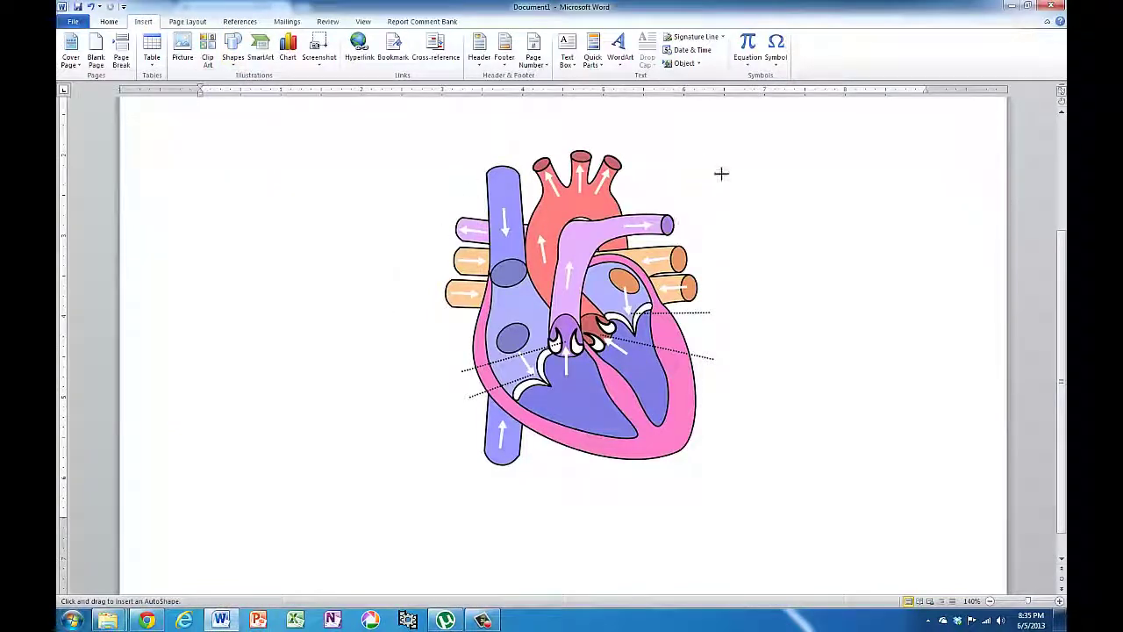
pyautogui.moveTo(704, 154); pyautogui.dragTo(579, 205)
pyautogui.click(426, 397)
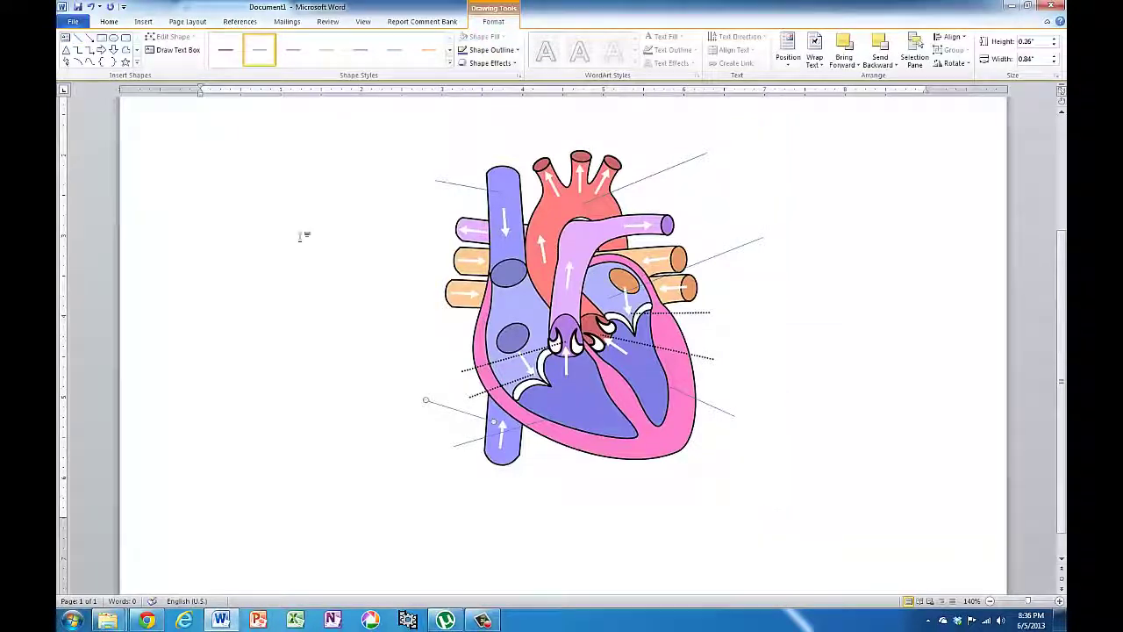
# Launch Snipping Tool, snip the lined heart diagram and save the capture
pyautogui.click(74, 619)
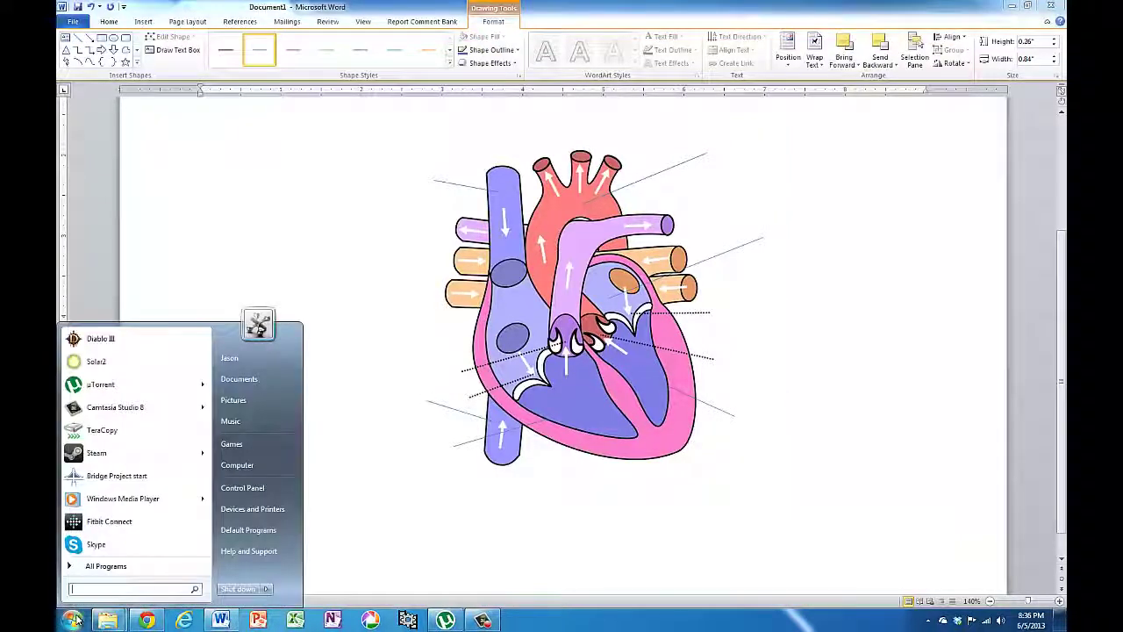
pyautogui.write('sni')
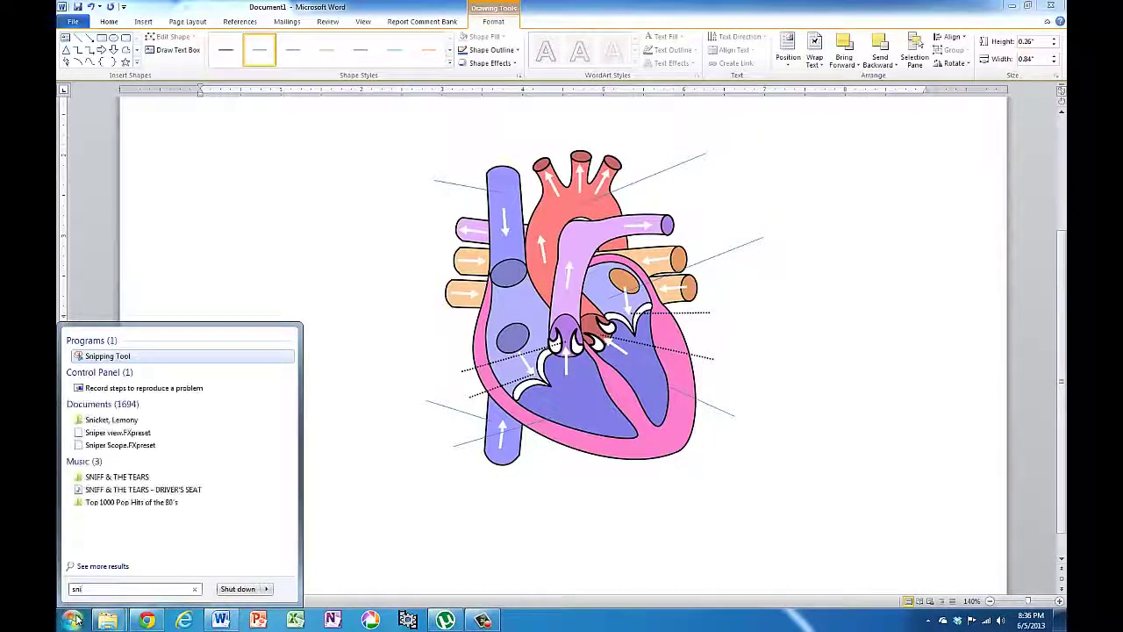
pyautogui.click(94, 358)
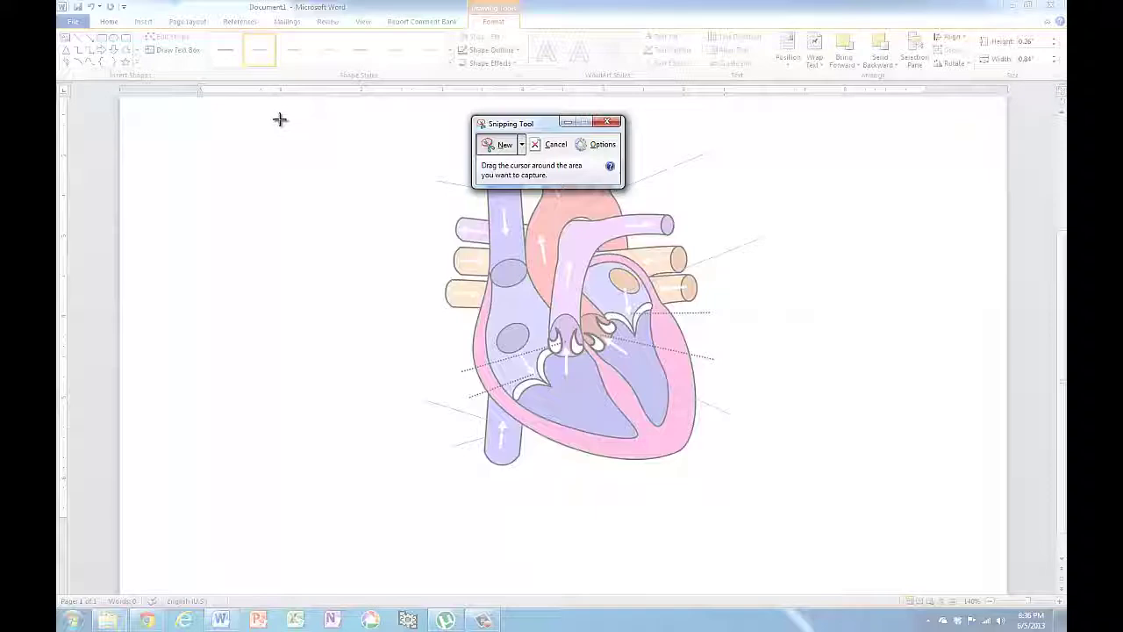
pyautogui.moveTo(279, 120); pyautogui.dragTo(937, 510)
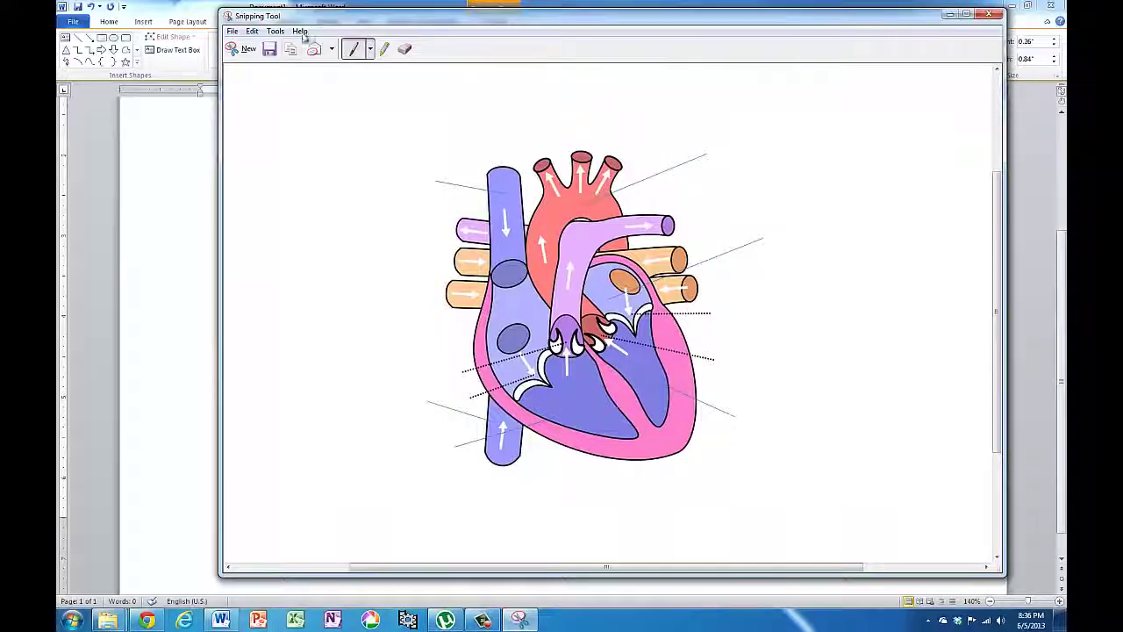
pyautogui.click(269, 50)
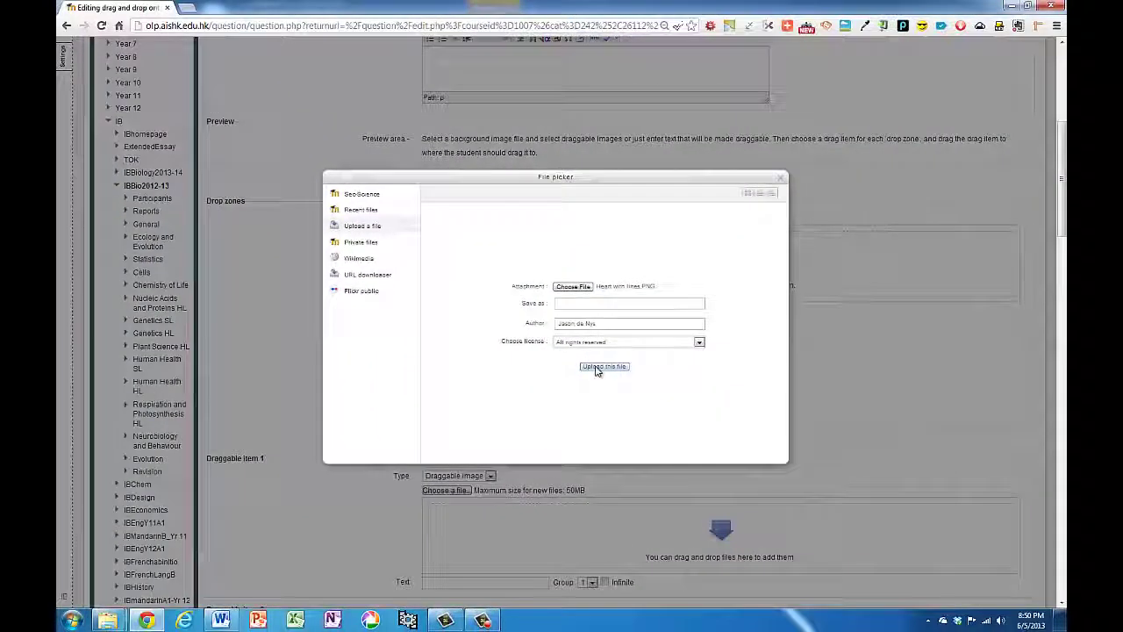
# Upload Heart with lines.PNG as the background image and move on to draggable item 1
pyautogui.click(597, 367)
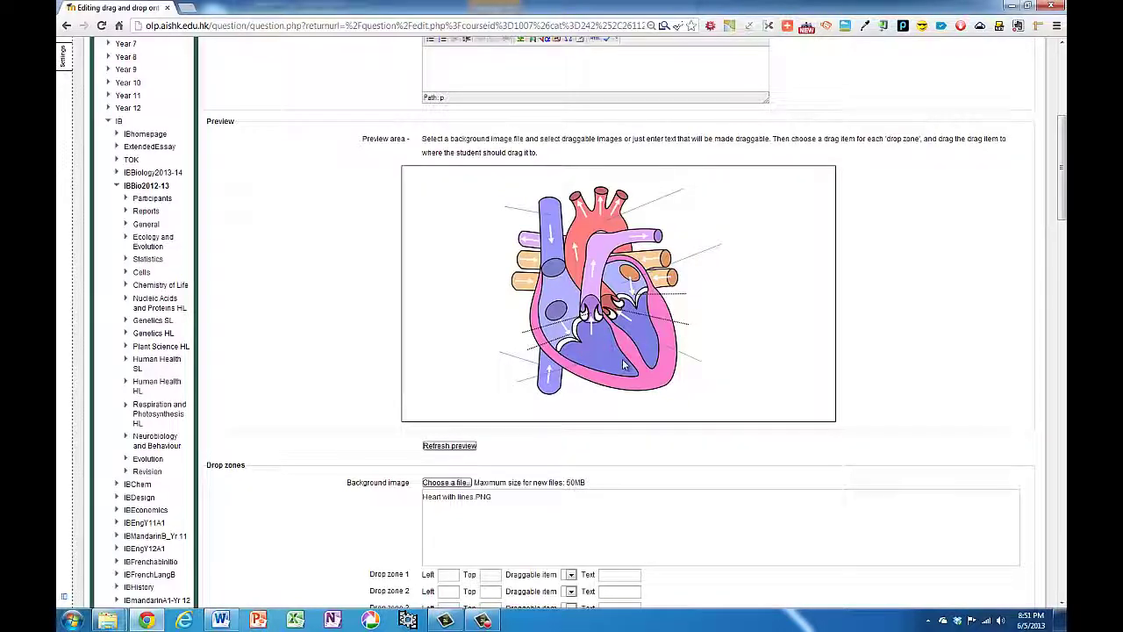
pyautogui.scroll(-6, 399, 334)
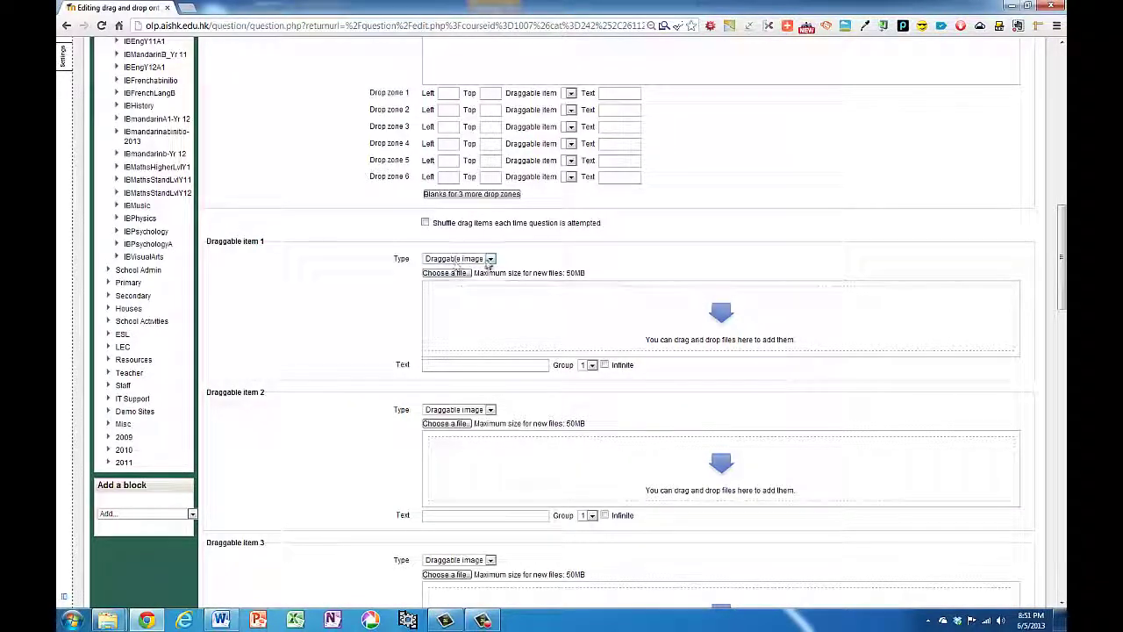
pyautogui.click(491, 260)
# Make draggable item 1 the text label 'Aorta' and continue entering labels like the vena cava
pyautogui.click(456, 278)
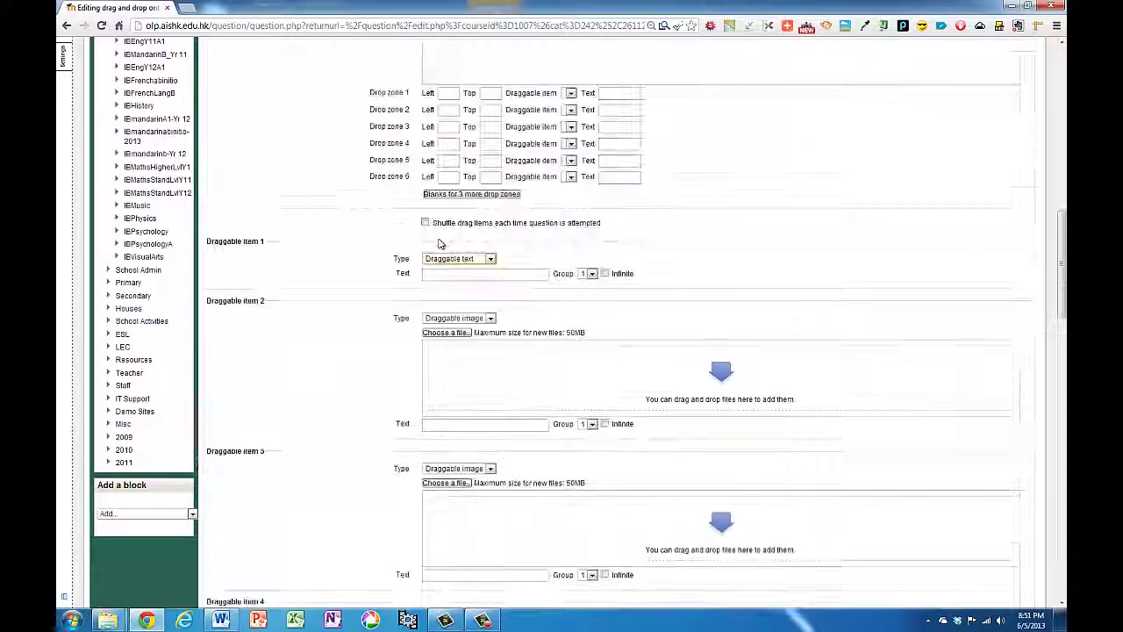
pyautogui.click(443, 274)
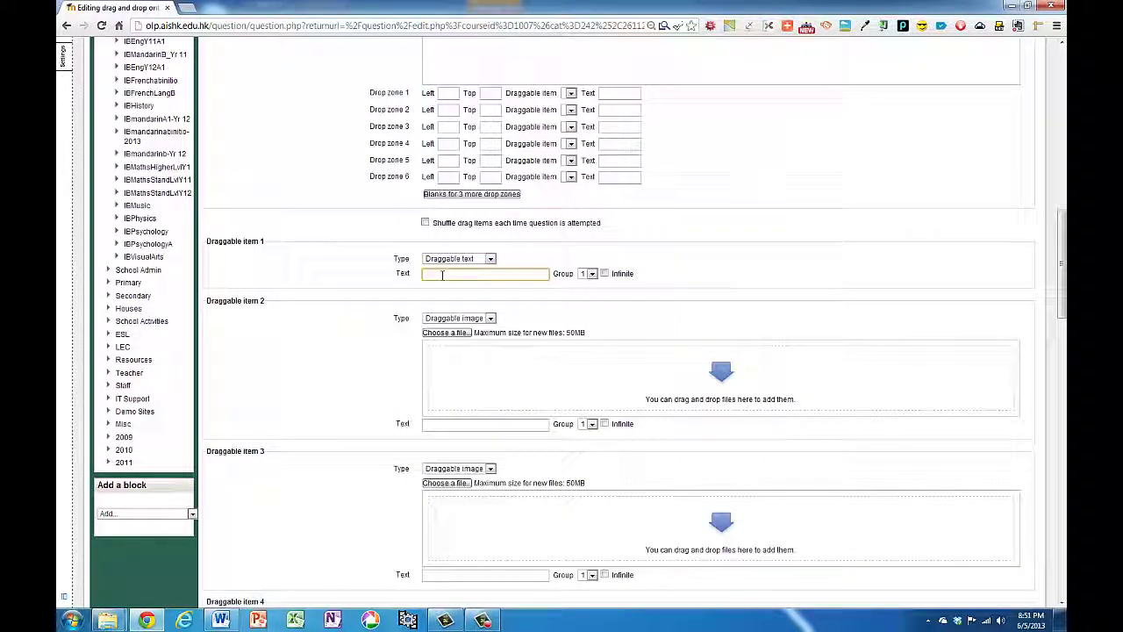
pyautogui.write('Aorta')
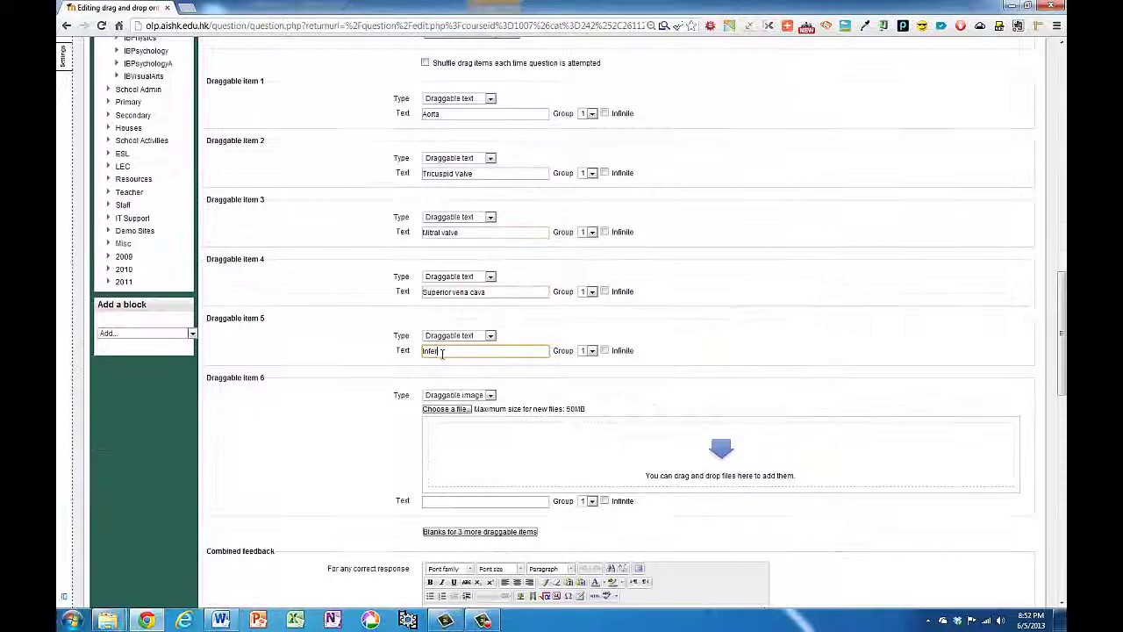
pyautogui.write('ior vena cava')
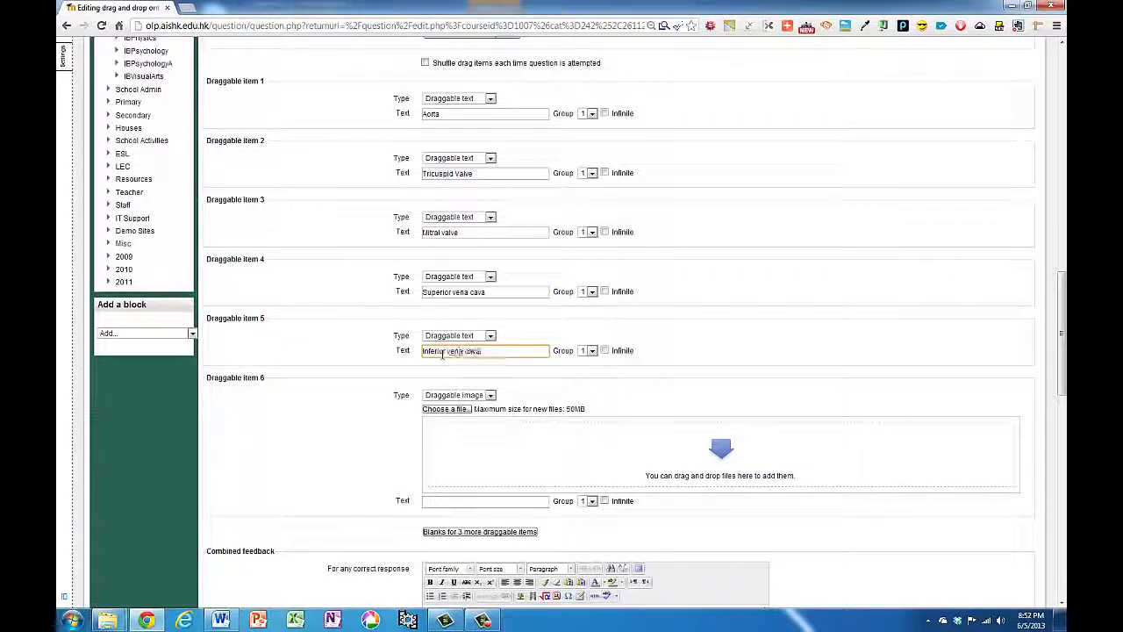
# Make draggable item 6 a text label starting 'Left' and add three more draggable item blanks
pyautogui.click(456, 395)
pyautogui.click(449, 413)
pyautogui.click(447, 410)
pyautogui.write('Left atrium')
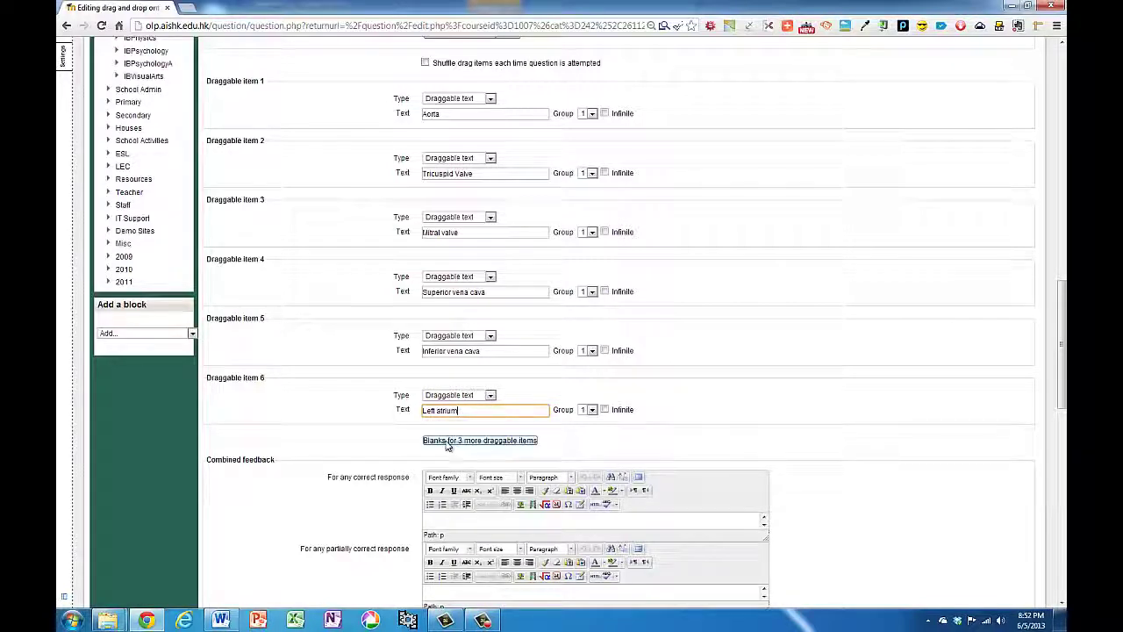
pyautogui.click(447, 445)
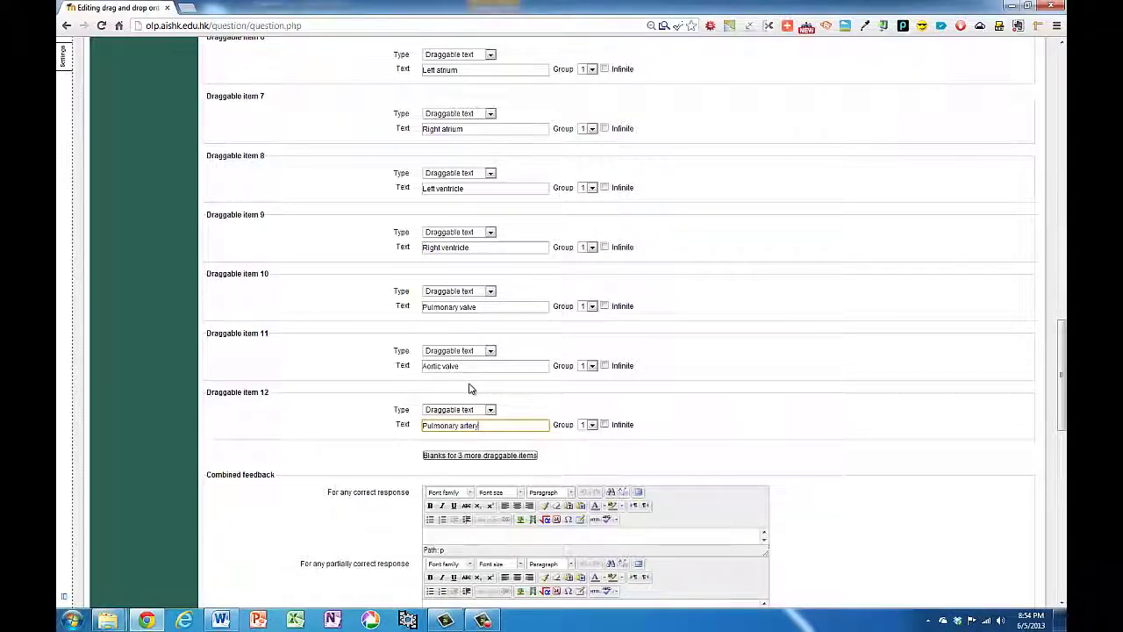
# Refresh the preview, then assign Aorta to drop zone 1 and Tricuspid Valve to zone 2
pyautogui.scroll(10, 470, 387)
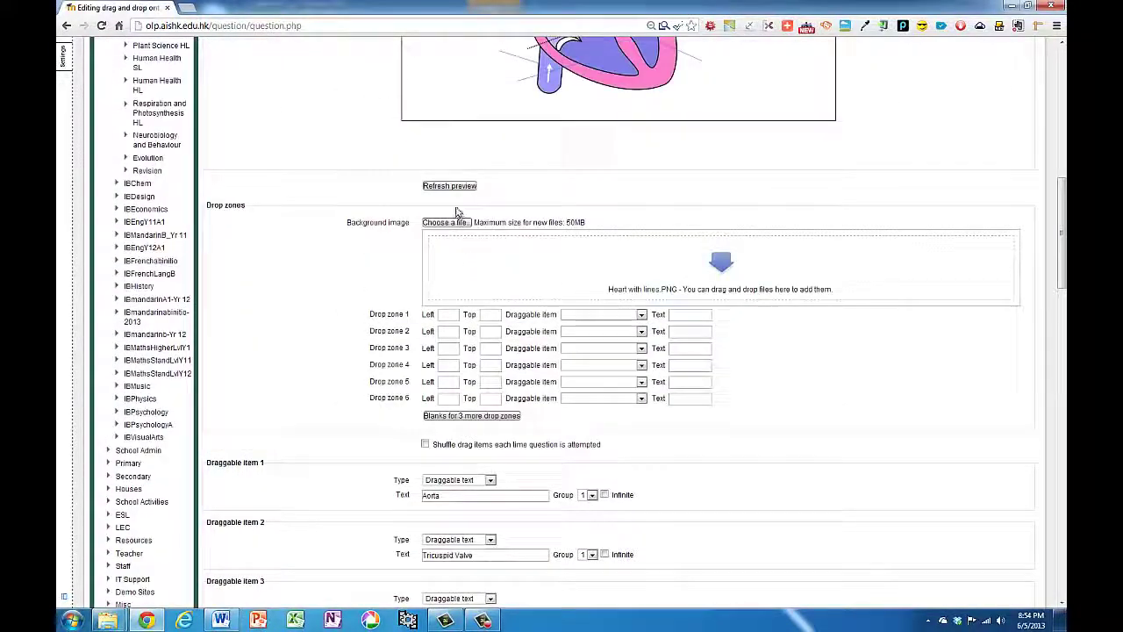
pyautogui.click(449, 186)
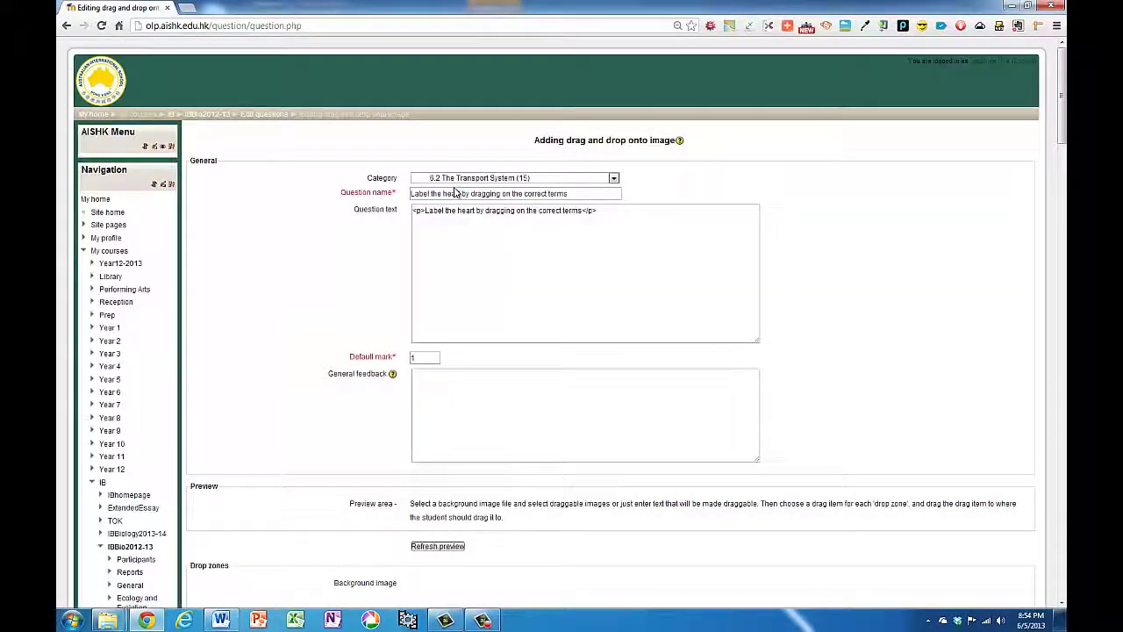
pyautogui.scroll(-10, 404, 326)
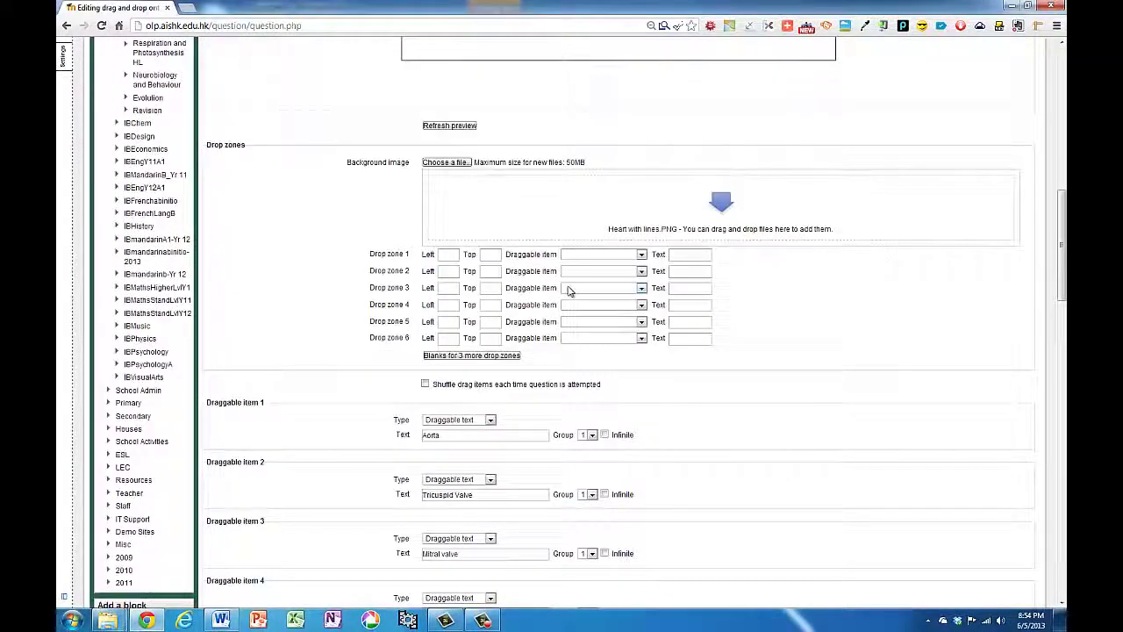
pyautogui.click(641, 255)
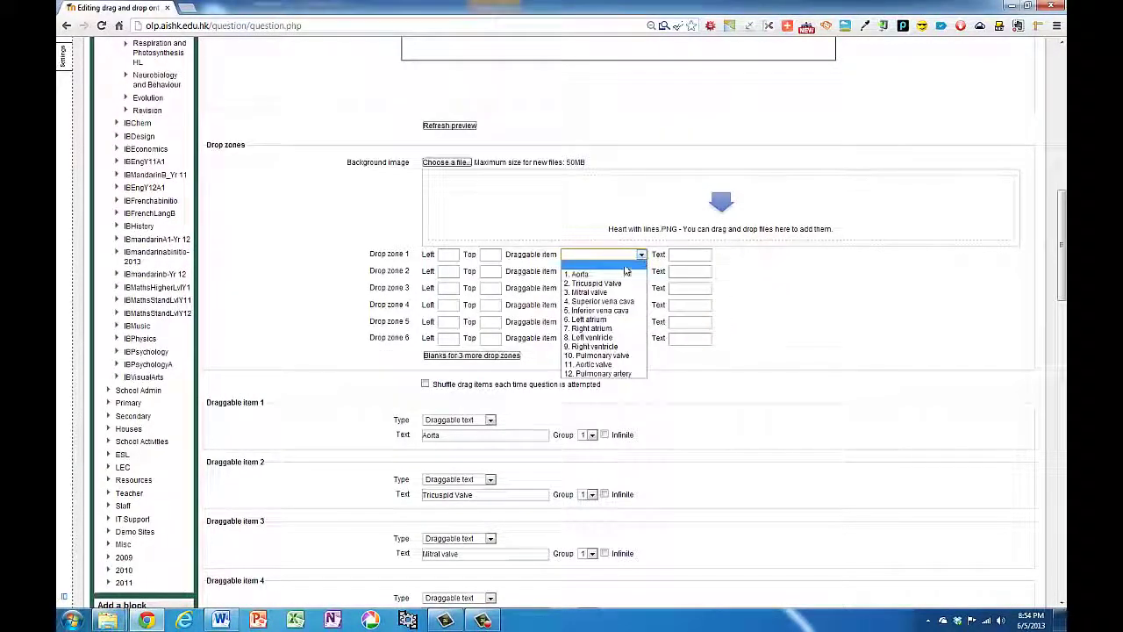
pyautogui.click(625, 274)
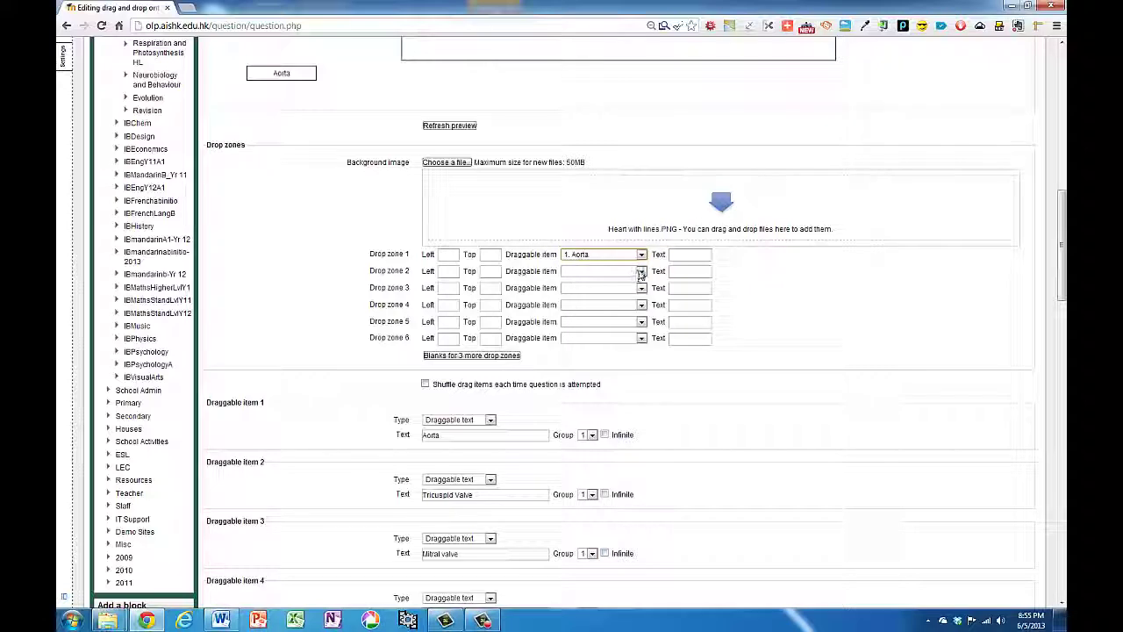
pyautogui.click(641, 274)
pyautogui.click(626, 299)
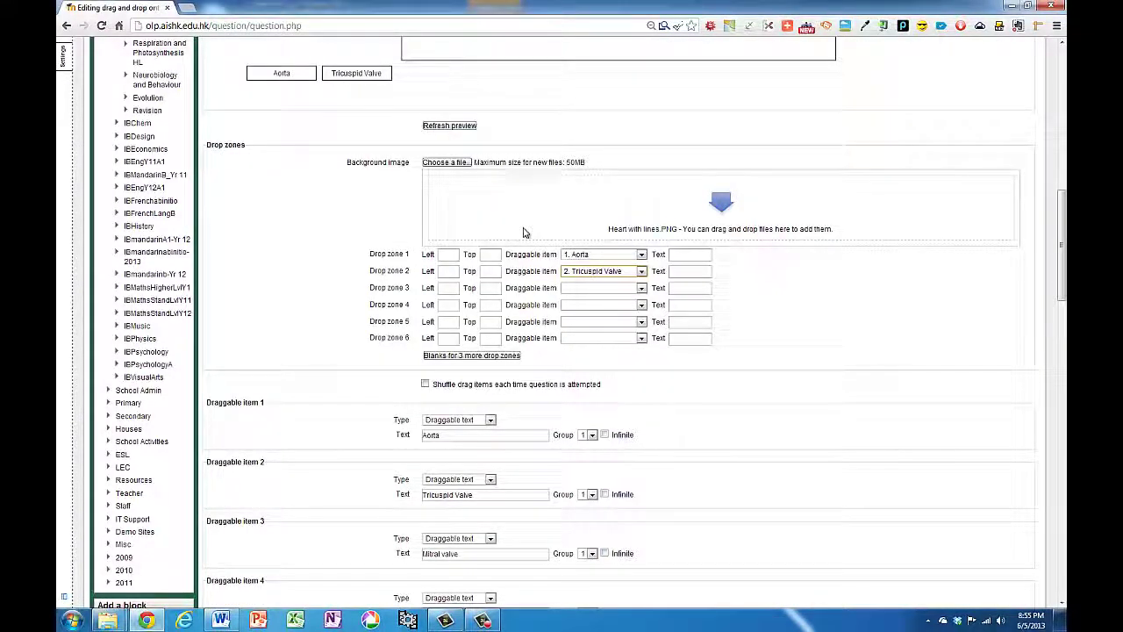
# Assign labels to drop zones 3–6, add three zone blanks, and set zone 10 to Pulmonary valve
pyautogui.click(641, 294)
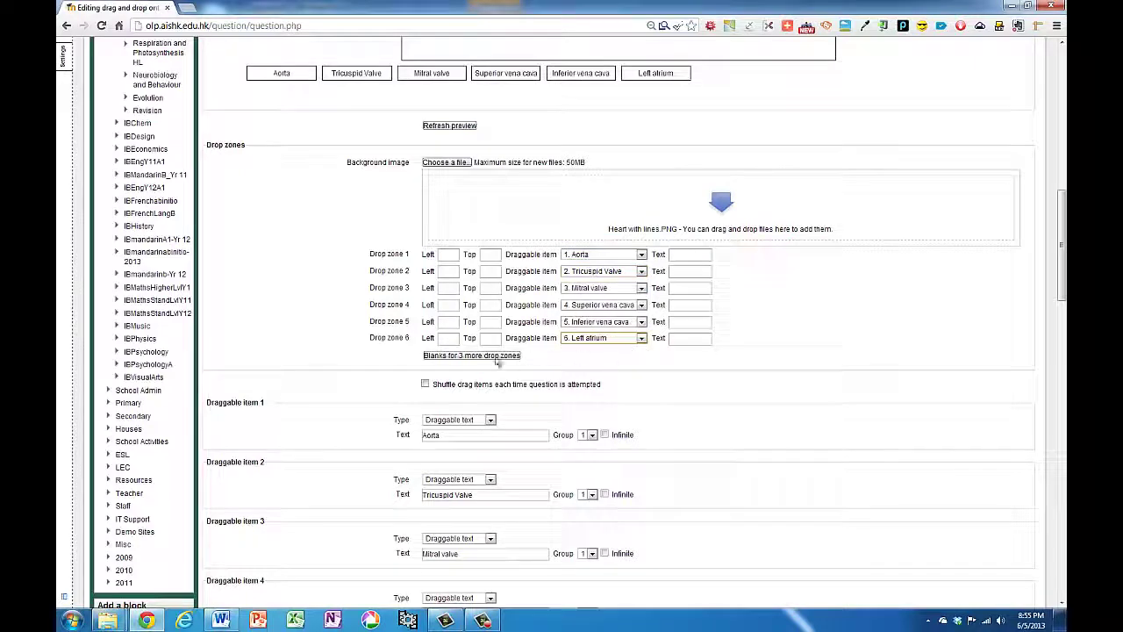
pyautogui.click(506, 356)
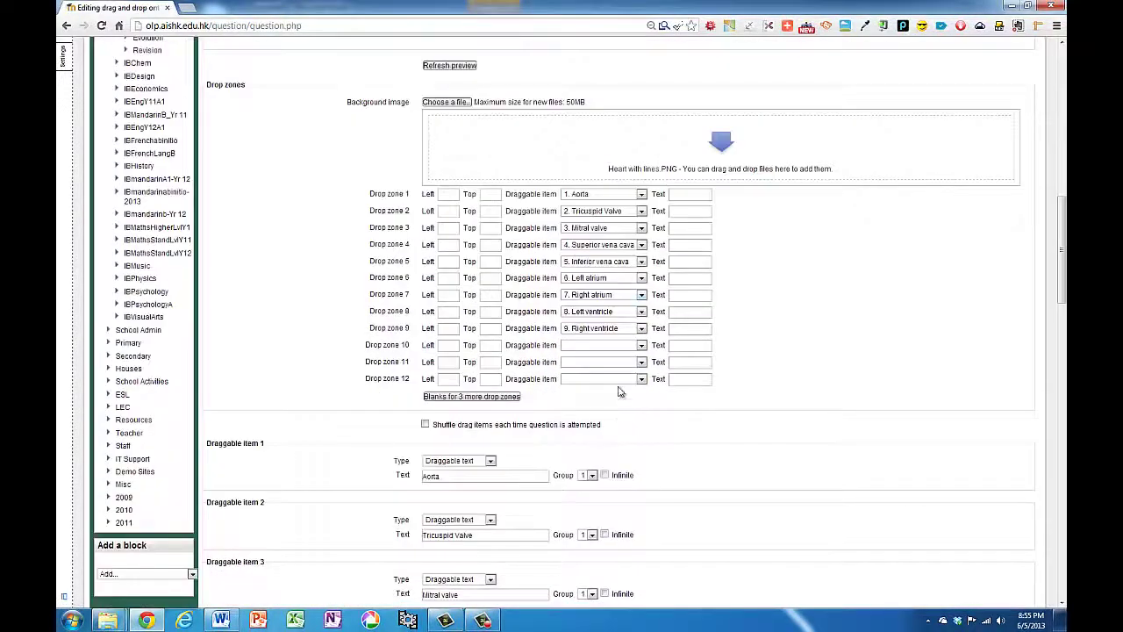
pyautogui.click(642, 349)
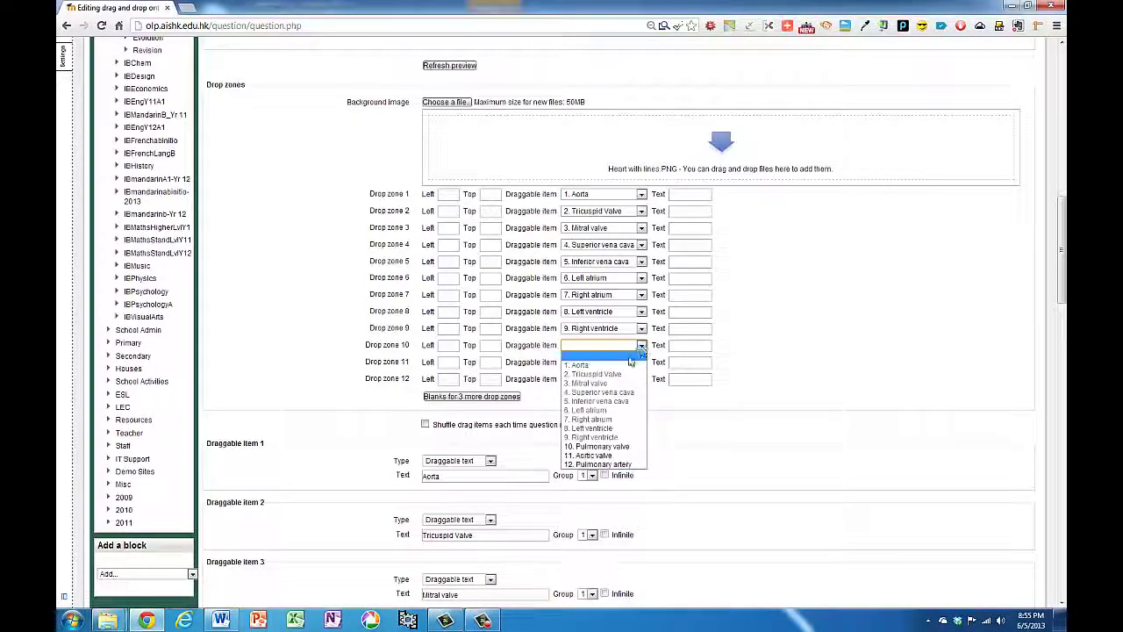
pyautogui.click(608, 446)
pyautogui.scroll(-3, 608, 446)
pyautogui.scroll(3, 608, 446)
# Set drop zone 11 to Aortic valve and drop zone 12 to Pulmonary artery
pyautogui.click(642, 361)
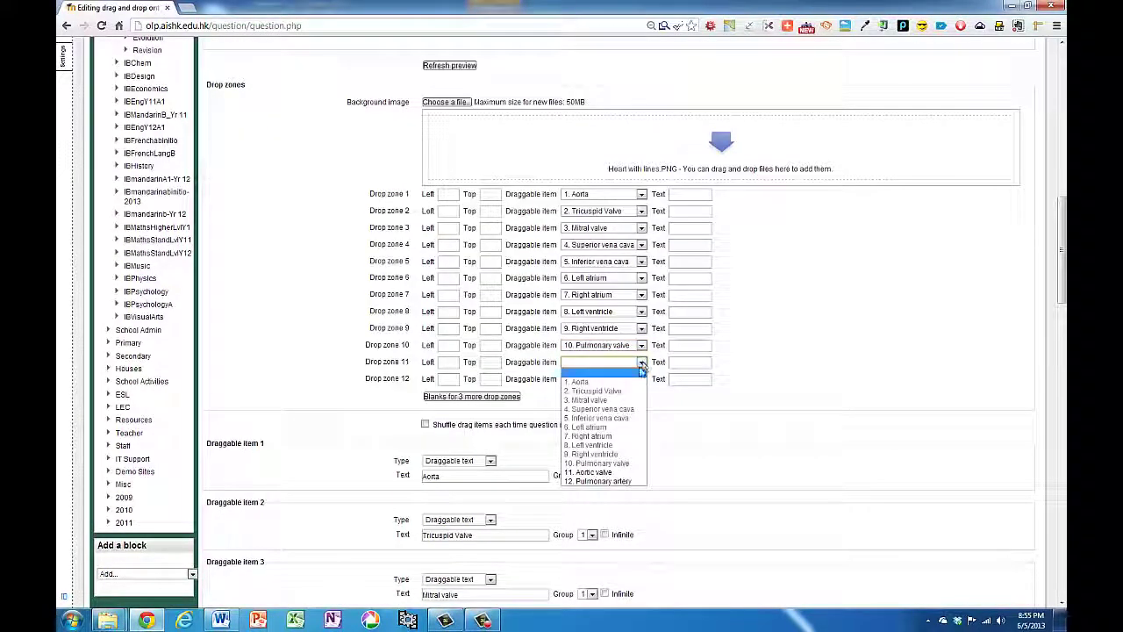
pyautogui.click(616, 473)
pyautogui.scroll(-3, 616, 465)
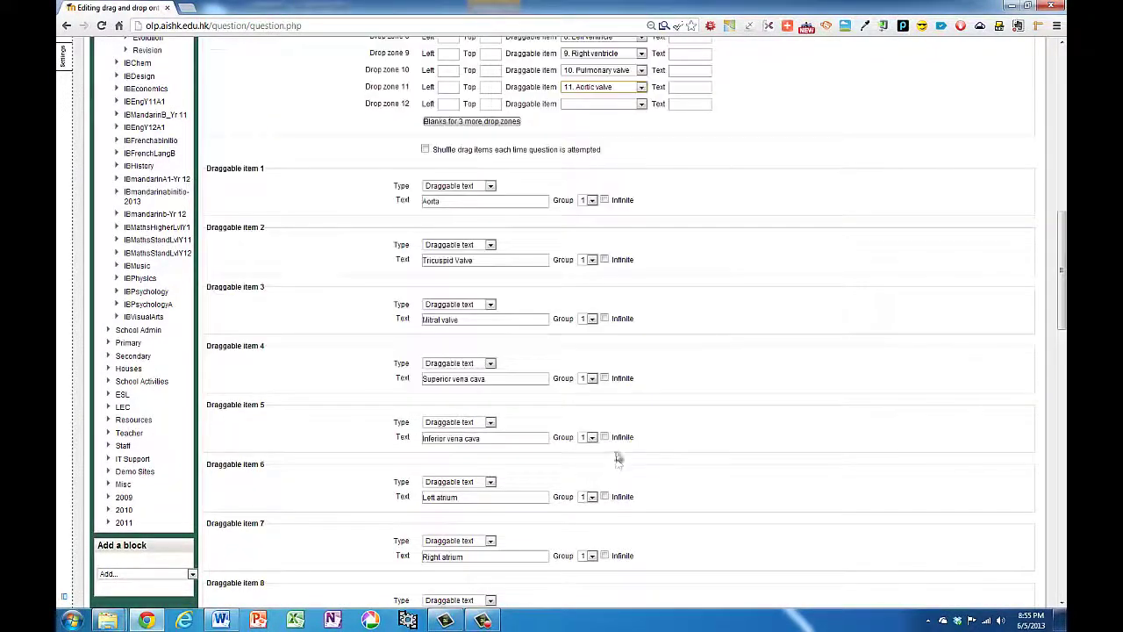
pyautogui.scroll(3, 627, 421)
pyautogui.click(641, 379)
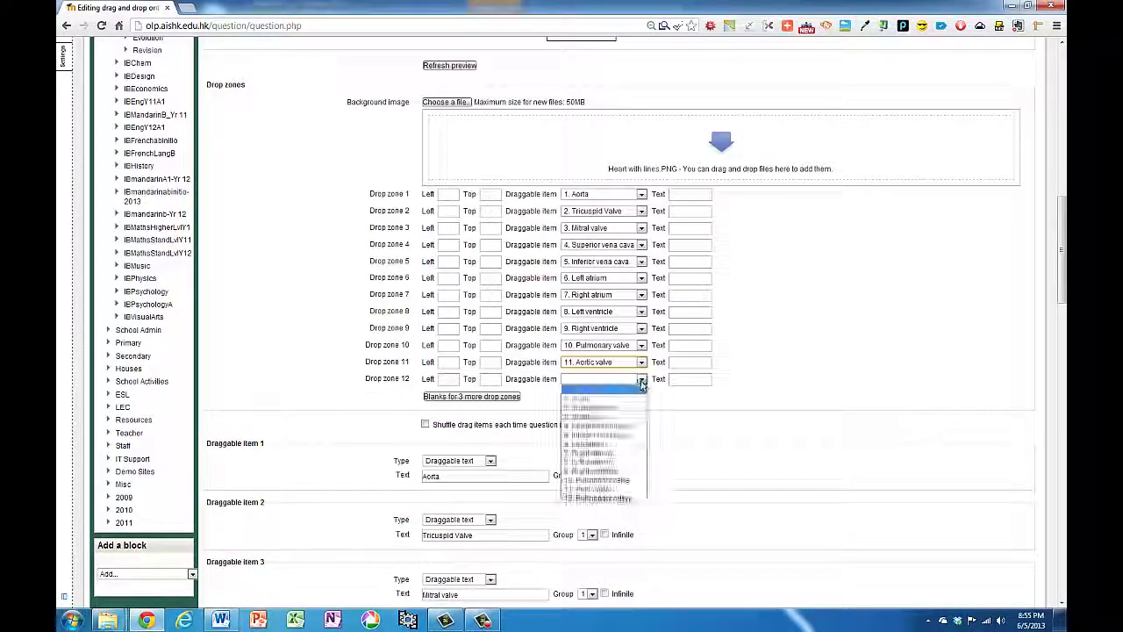
pyautogui.click(583, 497)
pyautogui.scroll(-3, 584, 438)
pyautogui.scroll(3, 578, 395)
pyautogui.scroll(15, 575, 386)
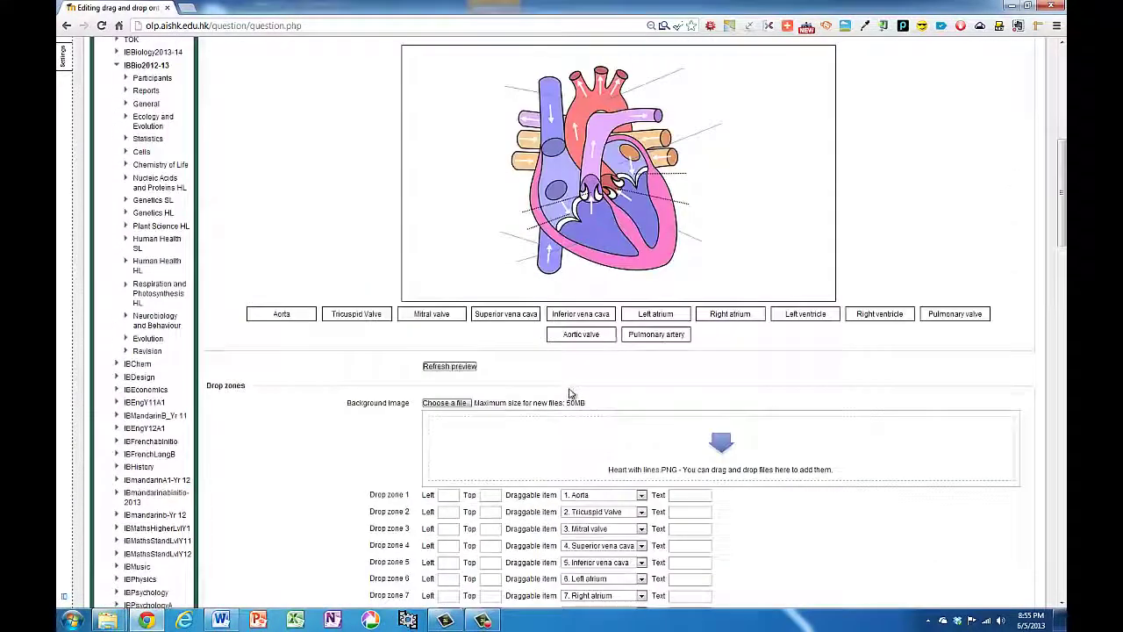
# Change the question's default mark from 12 to 8
pyautogui.click(440, 357)
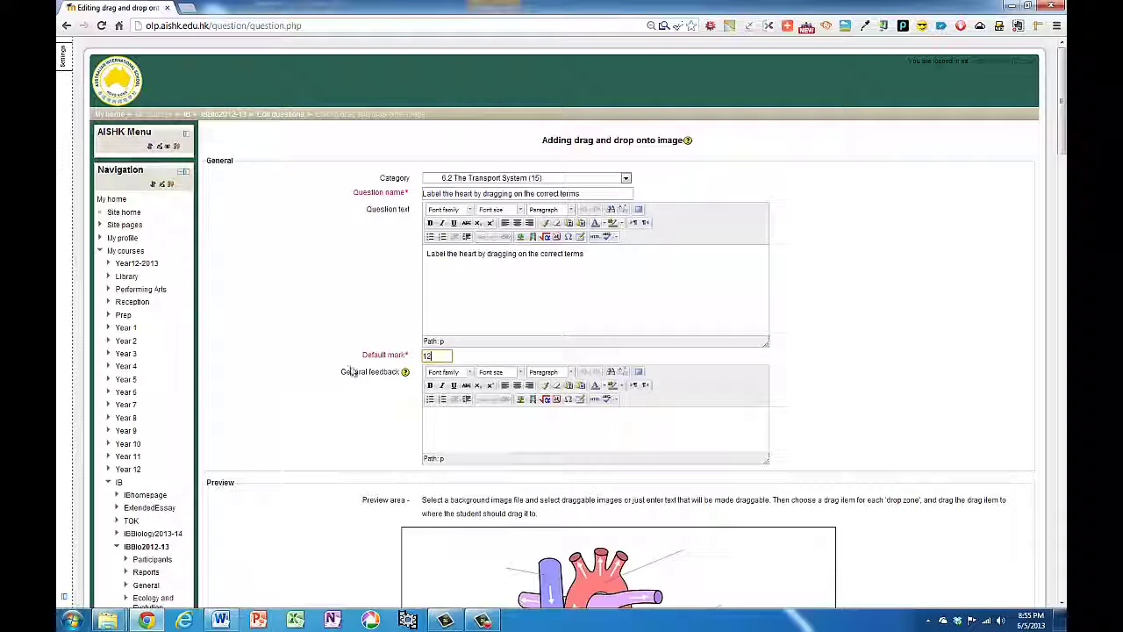
pyautogui.scroll(-2, 351, 372)
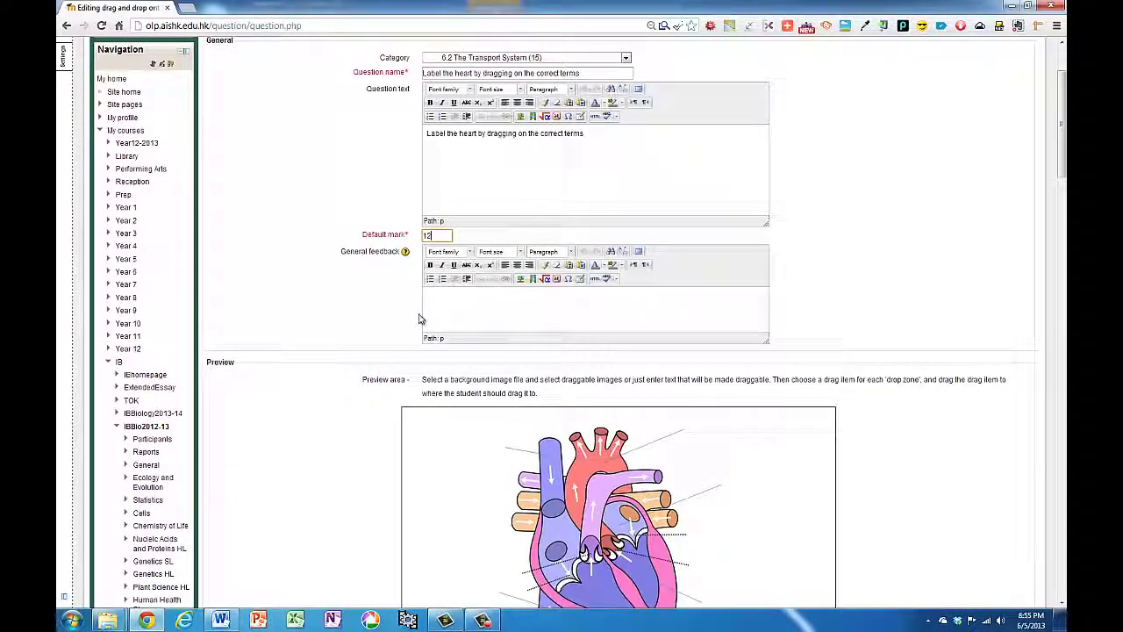
pyautogui.press('BackSpace')
pyautogui.press('BackSpace')
pyautogui.write('8')
pyautogui.scroll(-5, 333, 379)
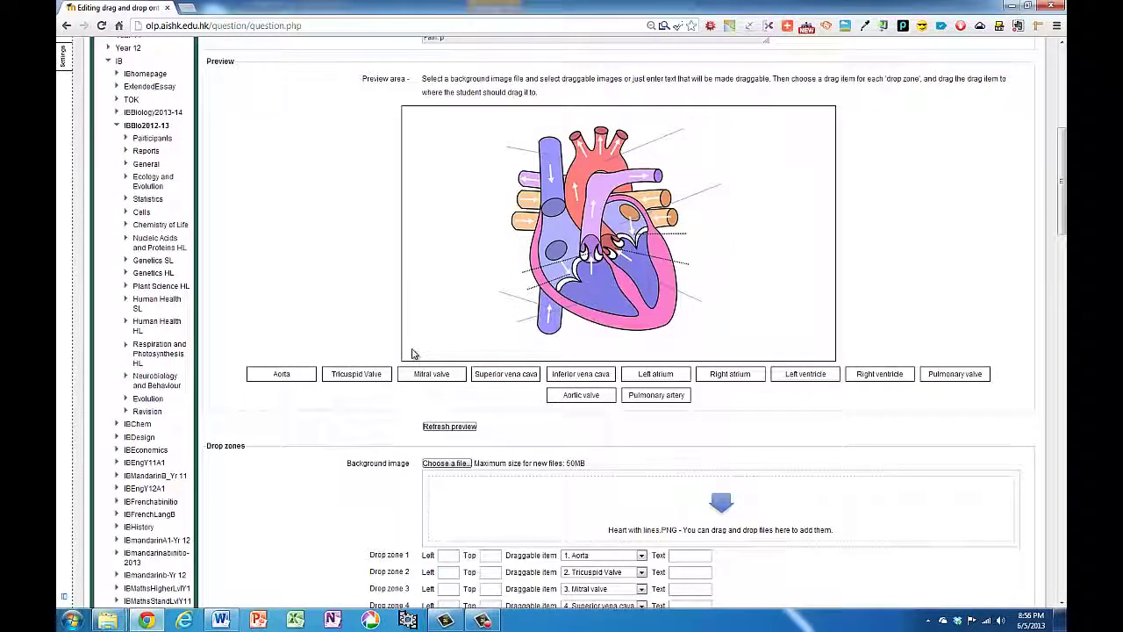
# Place Superior vena cava, Aorta, Left atrium, Right atrium, Inferior vena cava and Aortic valve on the heart image
pyautogui.moveTo(500, 375); pyautogui.dragTo(468, 146)
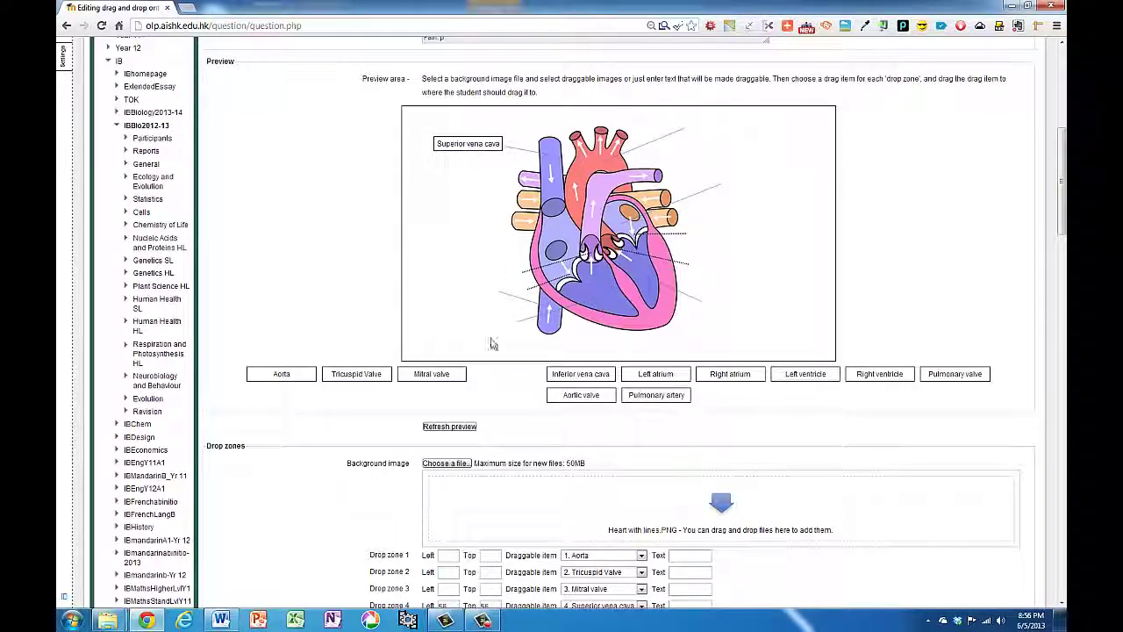
pyautogui.moveTo(298, 369); pyautogui.dragTo(715, 128)
pyautogui.moveTo(656, 373); pyautogui.dragTo(752, 185)
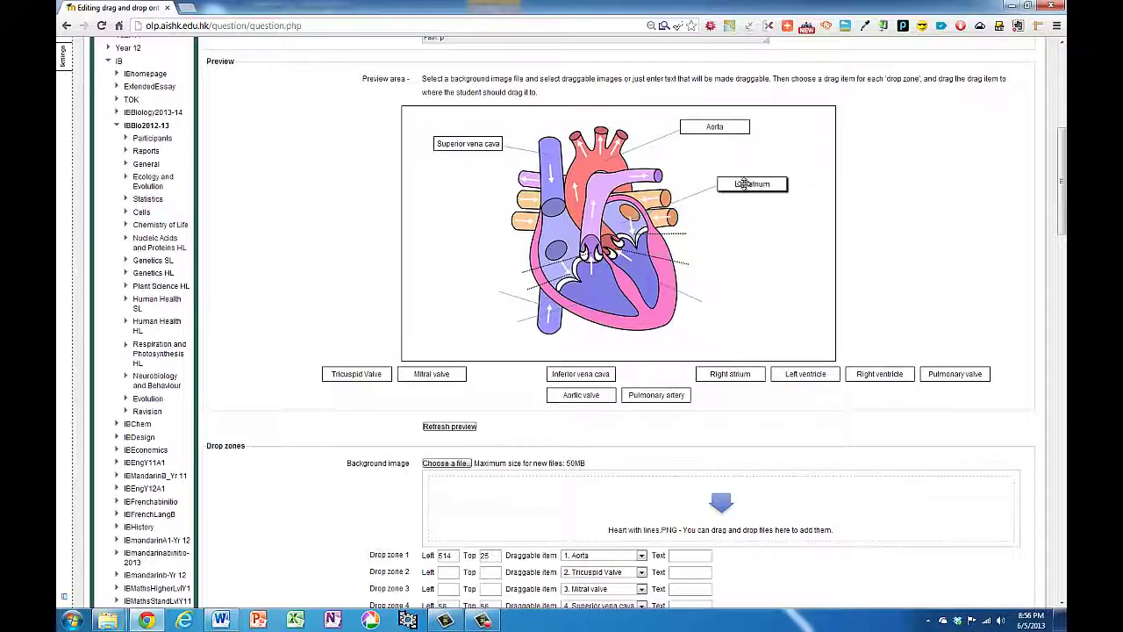
pyautogui.moveTo(727, 373); pyautogui.dragTo(499, 246)
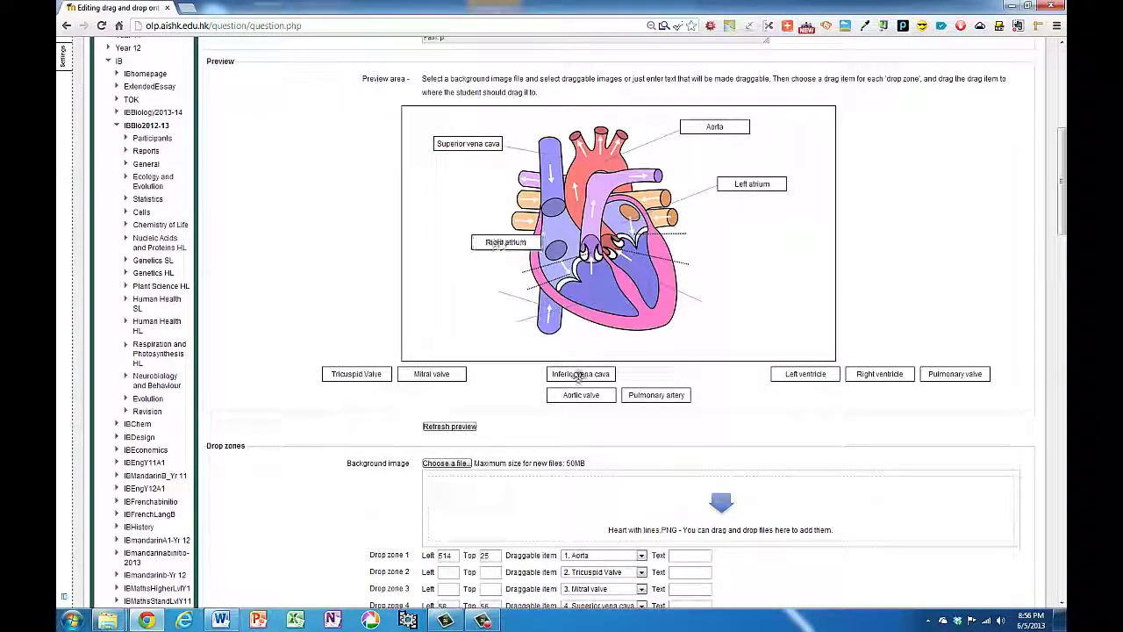
pyautogui.moveTo(575, 375); pyautogui.dragTo(461, 289)
pyautogui.moveTo(584, 396); pyautogui.dragTo(722, 264)
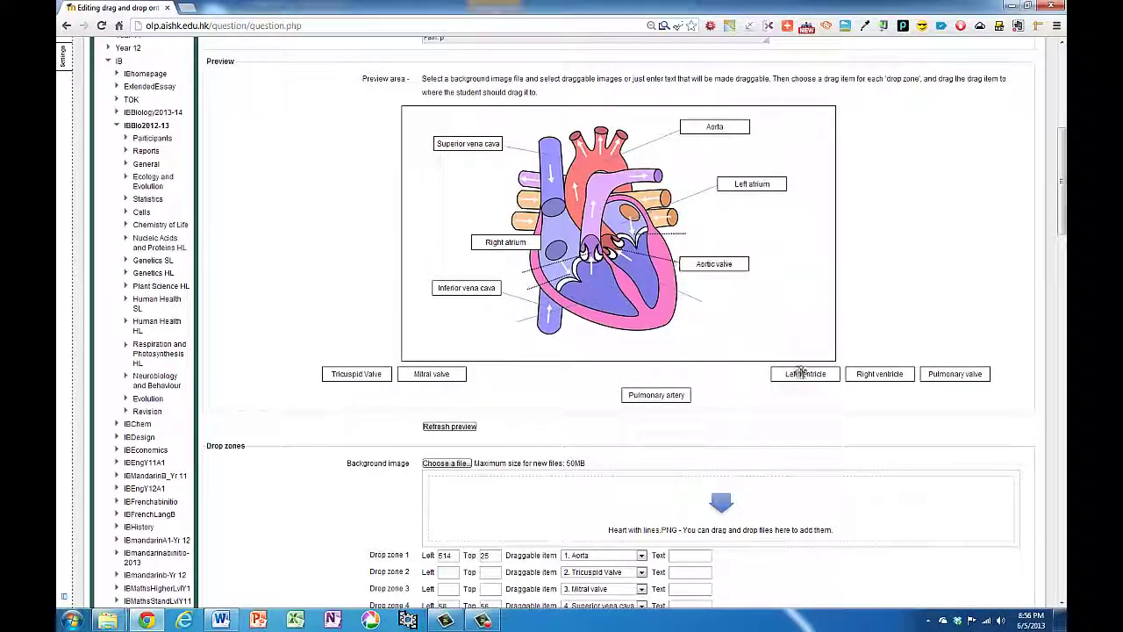
# Place Left ventricle, Pulmonary artery, Right ventricle, Pulmonary valve, Mitral valve and Tricuspid Valve, nudging Inferior vena cava
pyautogui.moveTo(804, 374); pyautogui.dragTo(737, 305)
pyautogui.moveTo(656, 395); pyautogui.dragTo(677, 167)
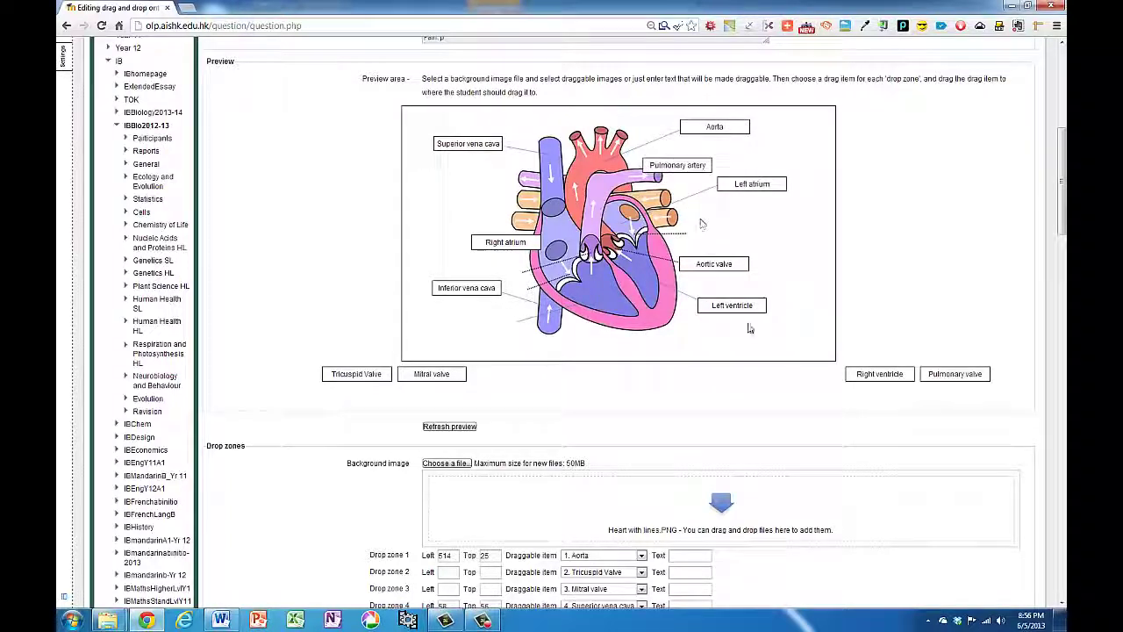
pyautogui.moveTo(879, 374); pyautogui.dragTo(483, 323)
pyautogui.moveTo(958, 375); pyautogui.dragTo(493, 269)
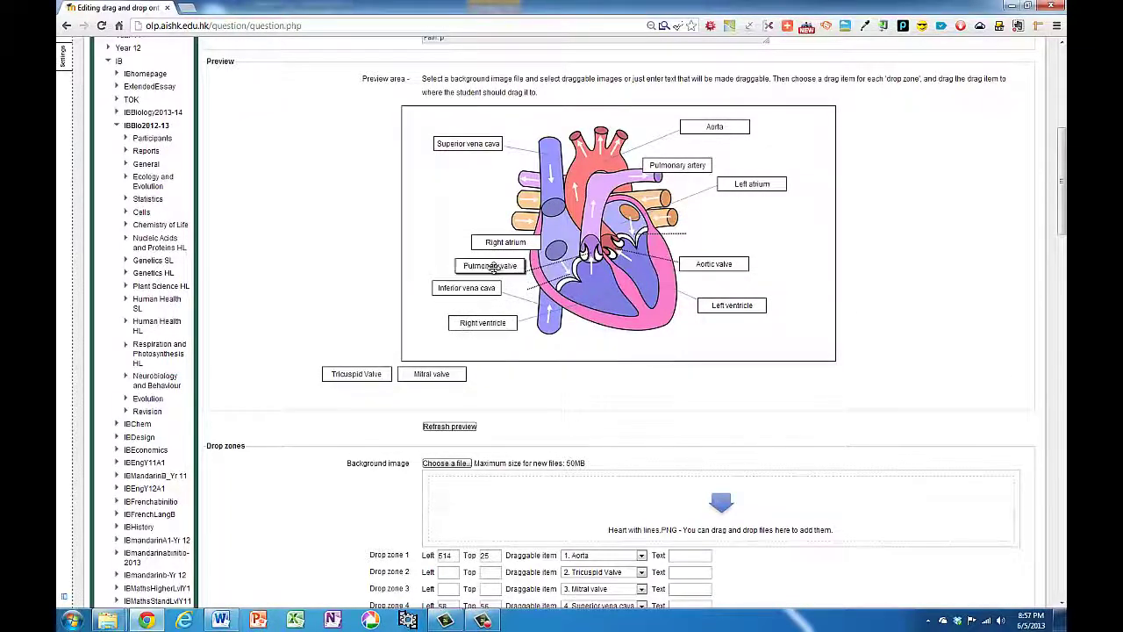
pyautogui.moveTo(430, 374); pyautogui.dragTo(712, 234)
pyautogui.moveTo(443, 295); pyautogui.dragTo(451, 305)
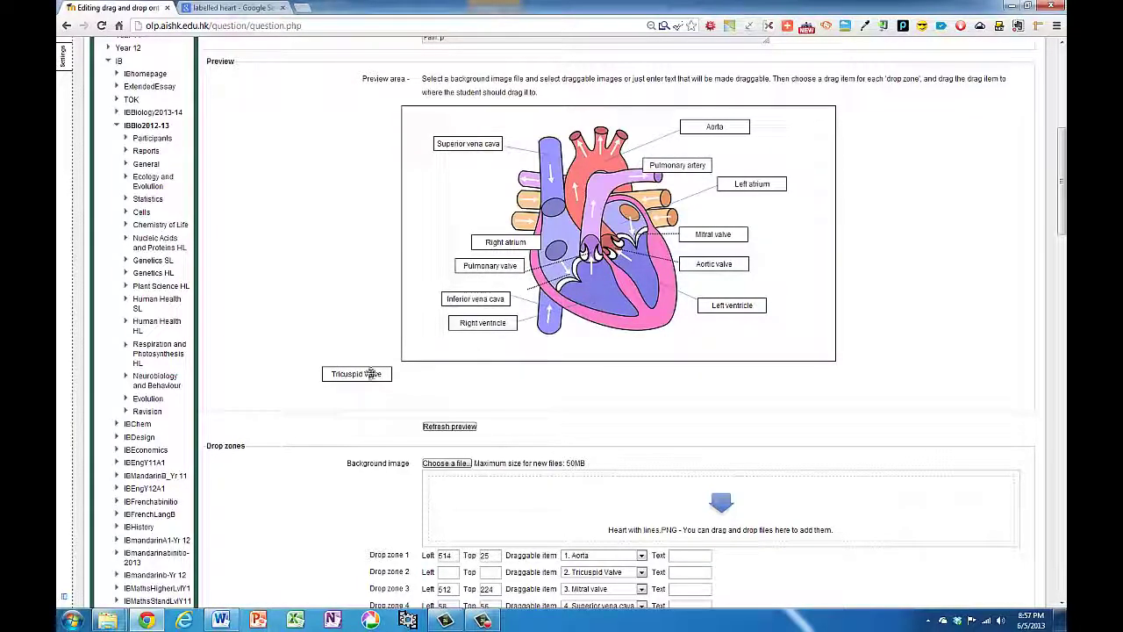
pyautogui.moveTo(369, 374); pyautogui.dragTo(512, 283)
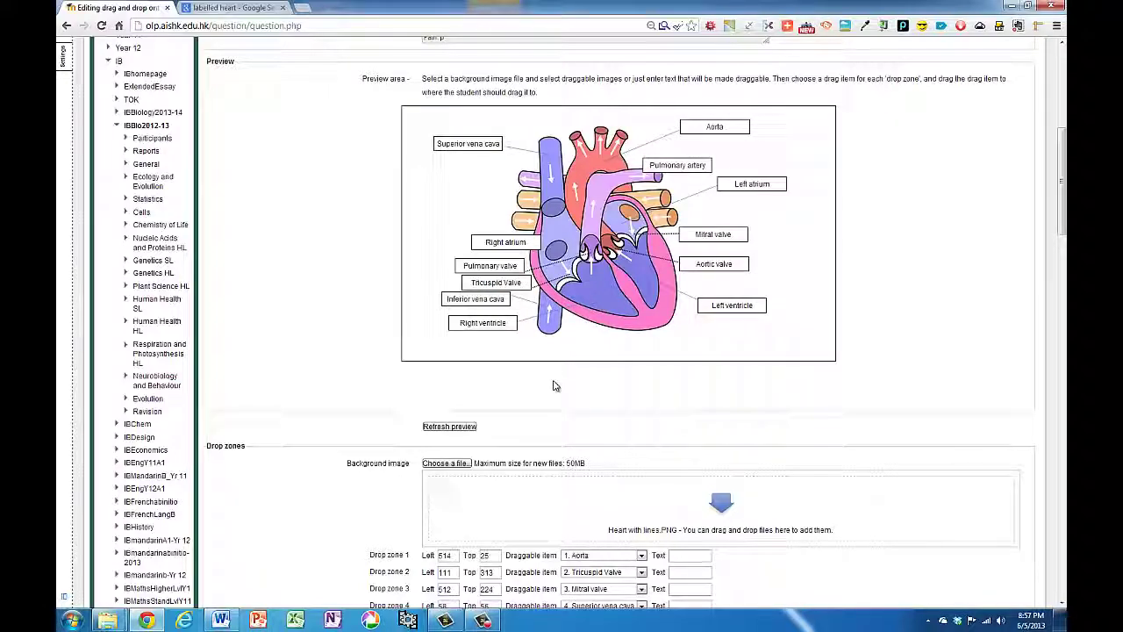
# Enter the combined feedback messages such as 'Almost' and 'Your patient is very unhappy', then save the question
pyautogui.scroll(-10, 347, 409)
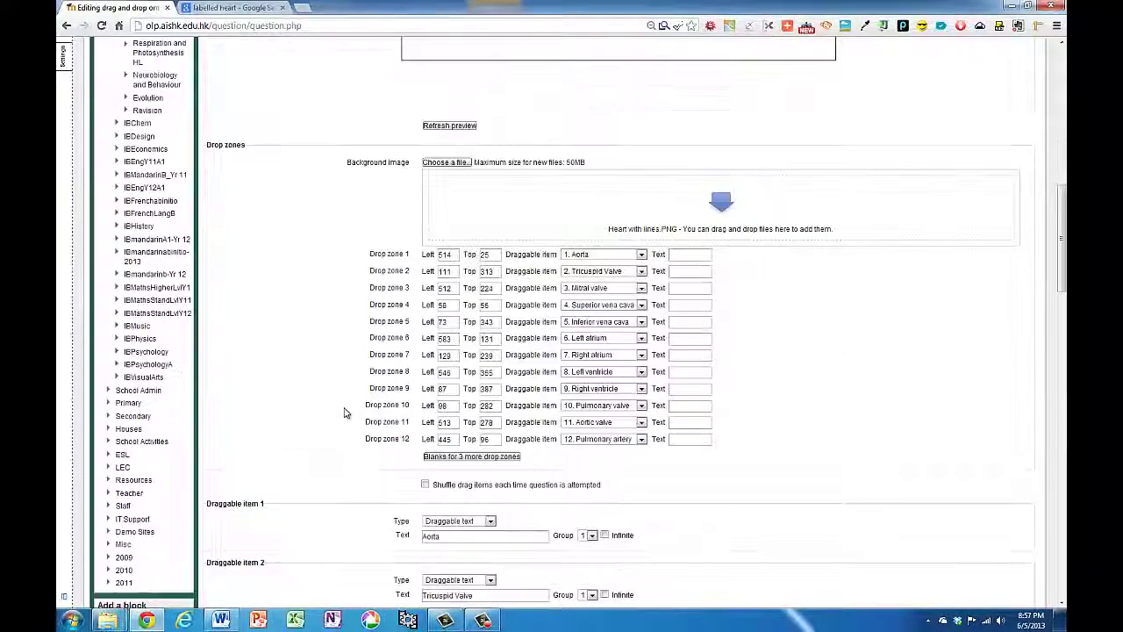
pyautogui.scroll(-8, 345, 409)
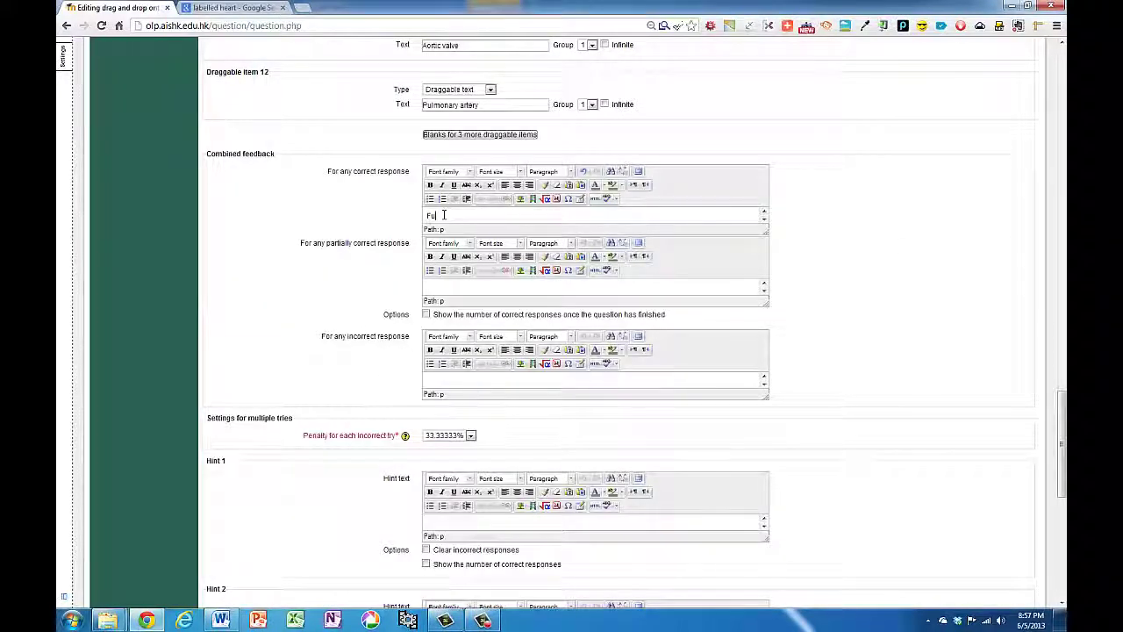
pyautogui.write('ture hear')
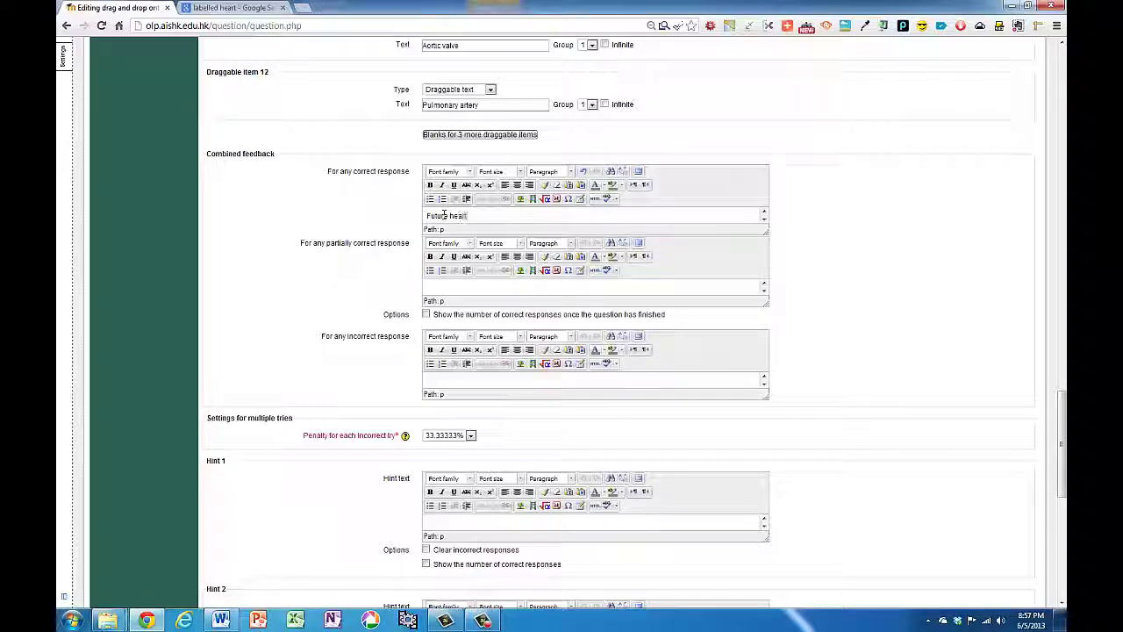
pyautogui.write('t')
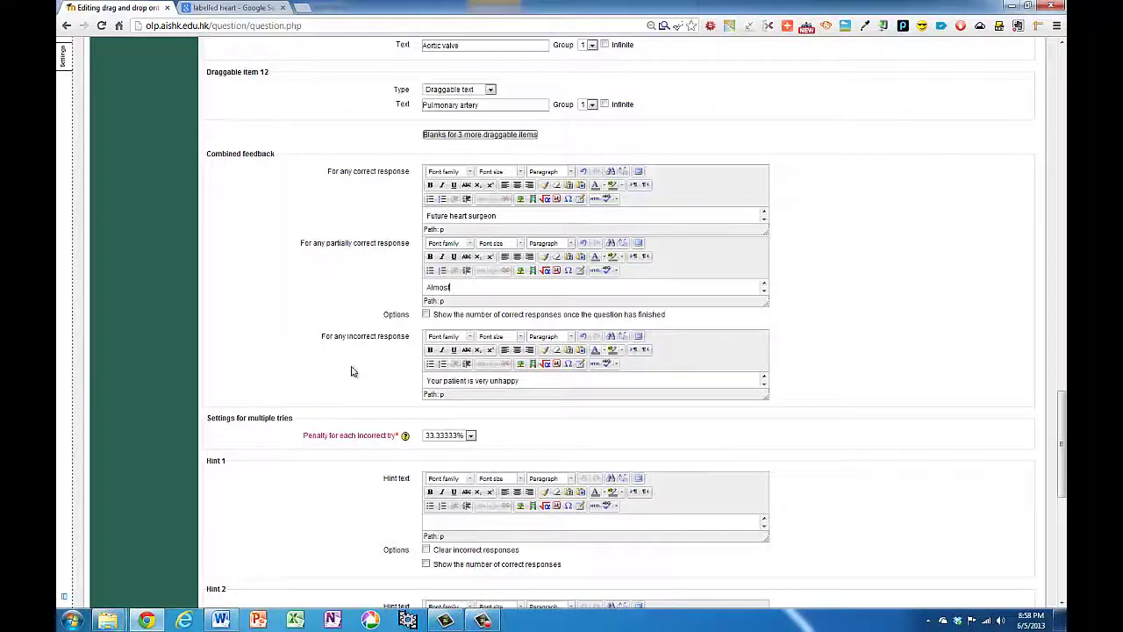
pyautogui.scroll(-3, 352, 372)
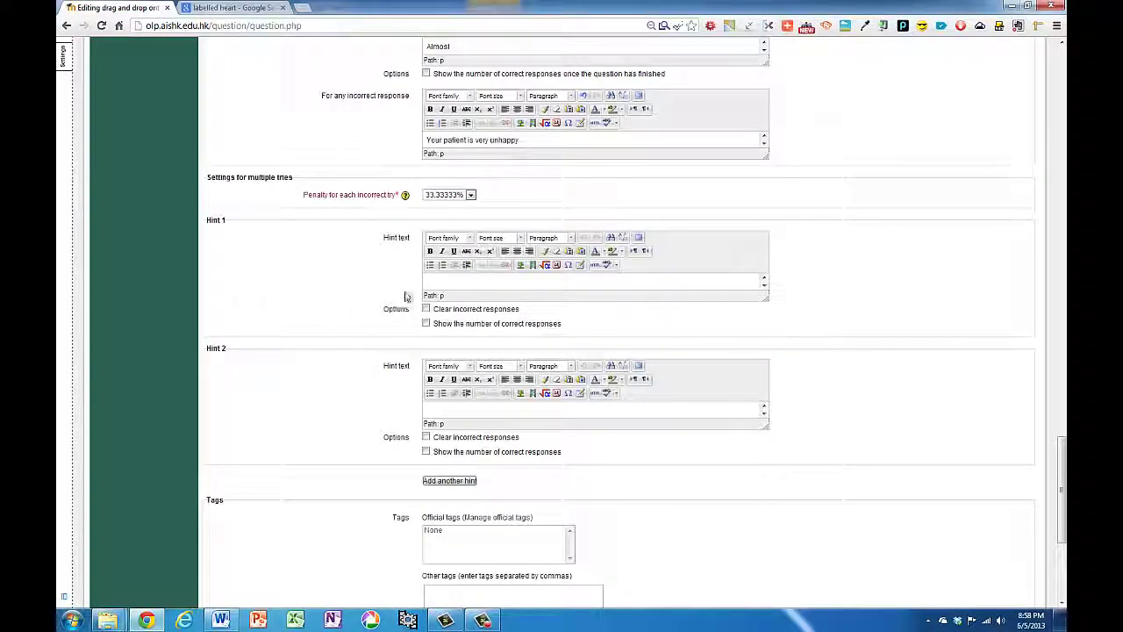
pyautogui.scroll(-3, 395, 324)
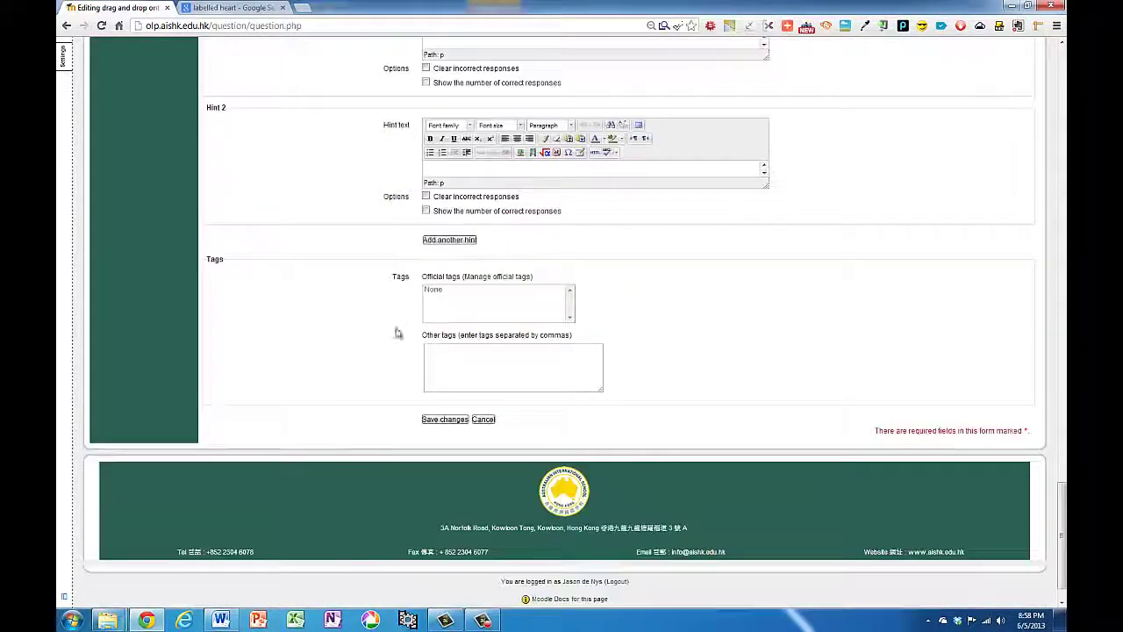
pyautogui.click(443, 419)
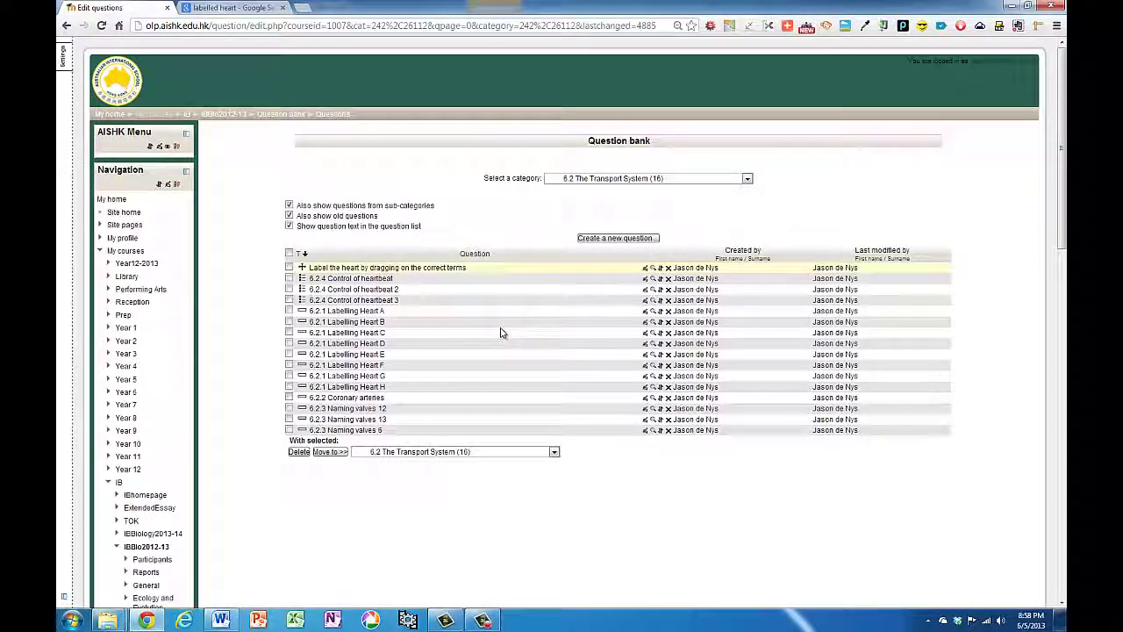
# Preview the heart question and drop Tricuspid valve, Mitral valve, Superior and Inferior vena cava into boxes
pyautogui.click(653, 268)
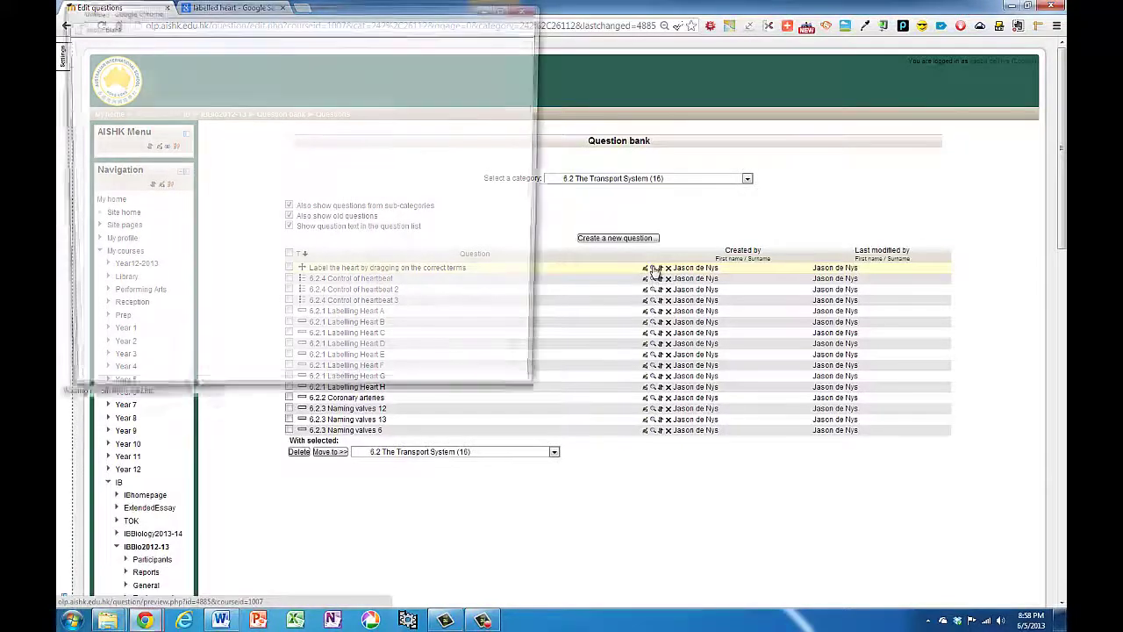
pyautogui.scroll(-2, 430, 230)
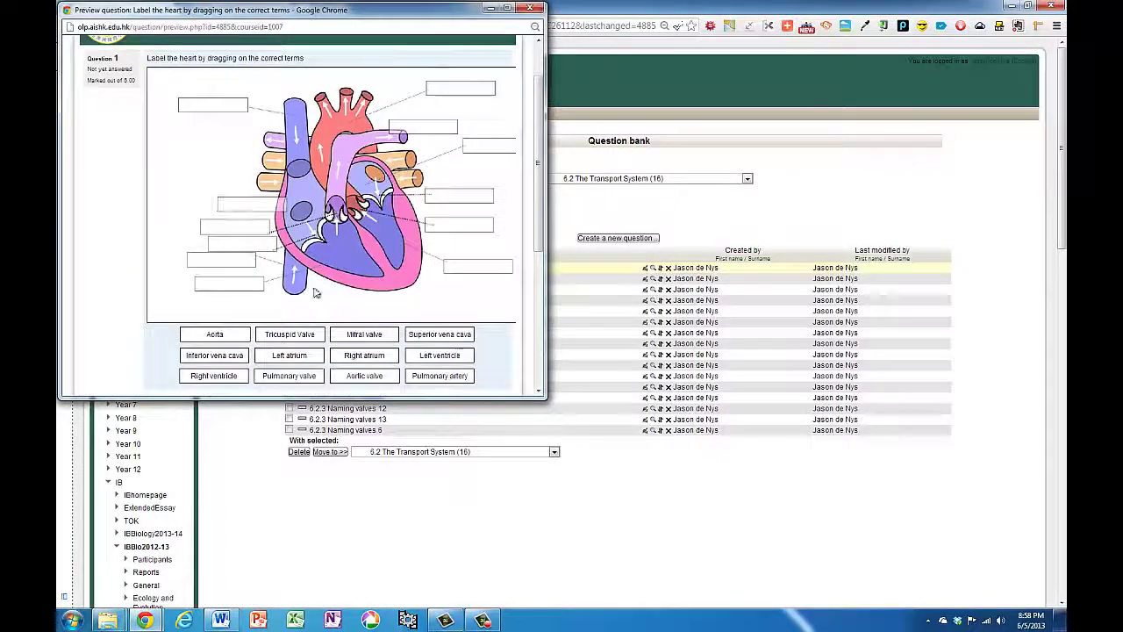
pyautogui.moveTo(299, 334); pyautogui.dragTo(260, 210)
pyautogui.moveTo(355, 335); pyautogui.dragTo(476, 265)
pyautogui.moveTo(444, 333); pyautogui.dragTo(218, 105)
pyautogui.moveTo(225, 360); pyautogui.dragTo(228, 265)
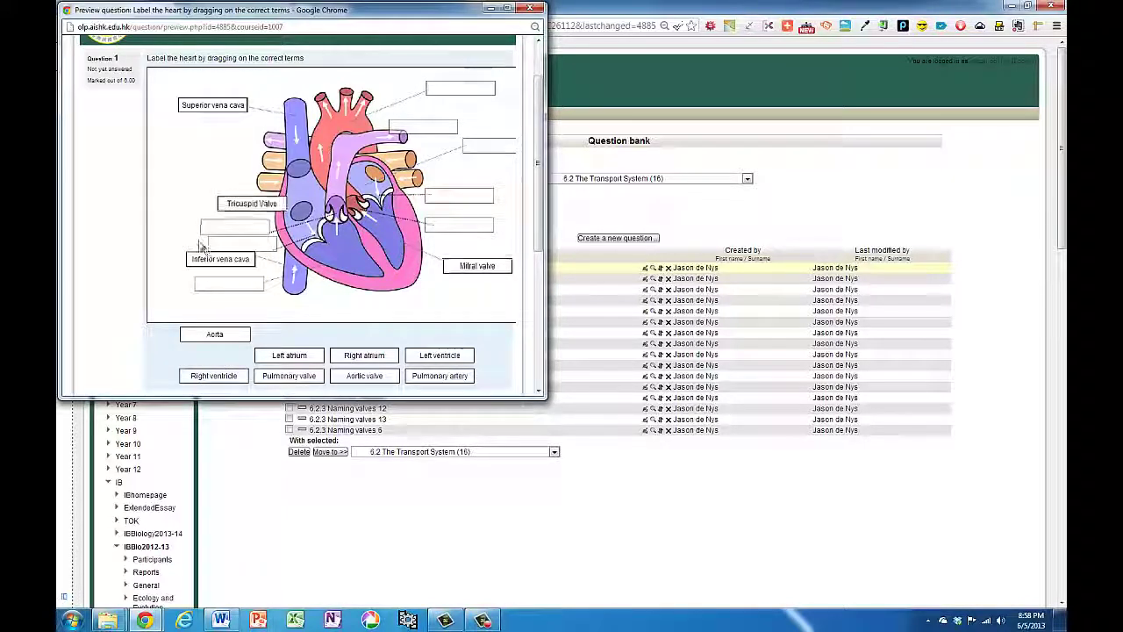
# Submit the attempt, marked partially correct at 1.00 out of 8.00, and close the preview
pyautogui.scroll(-3, 165, 235)
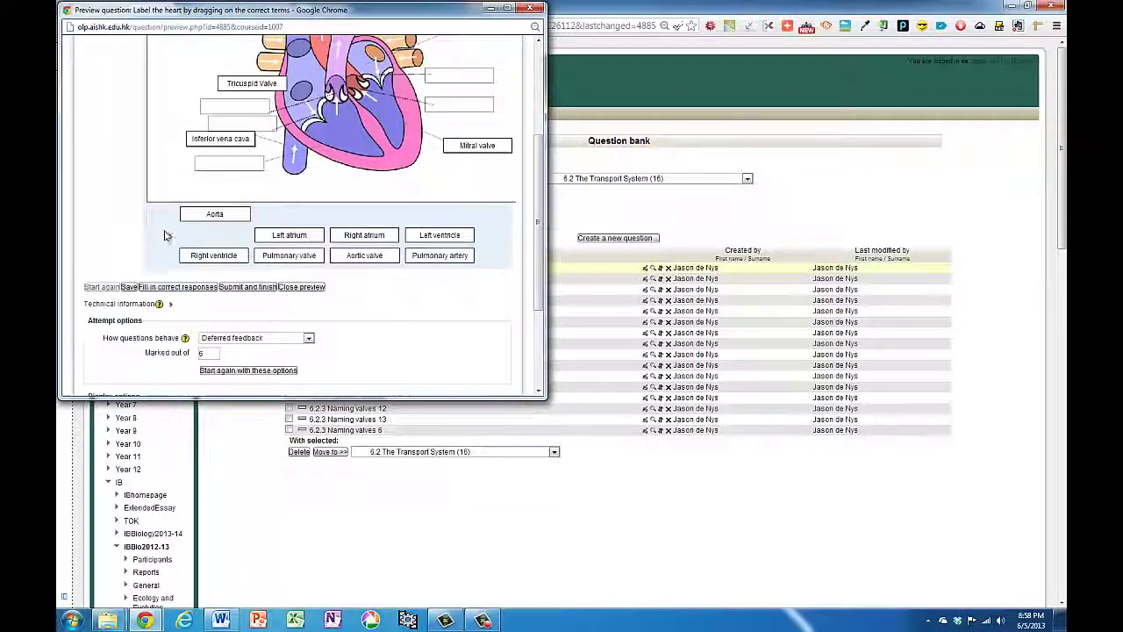
pyautogui.click(238, 286)
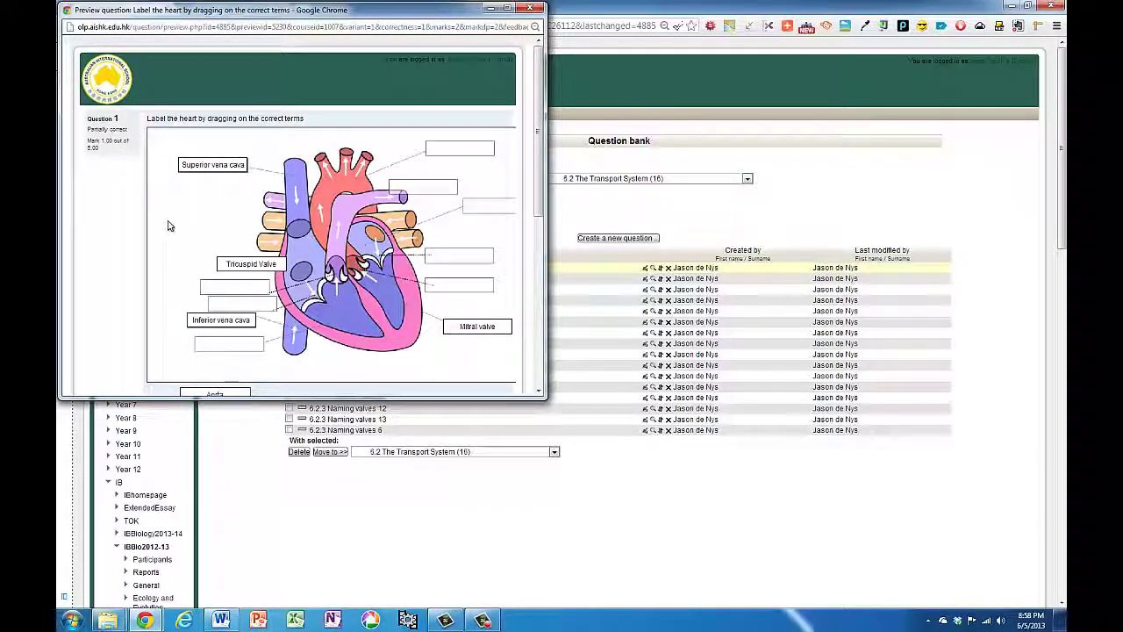
pyautogui.scroll(-1, 169, 226)
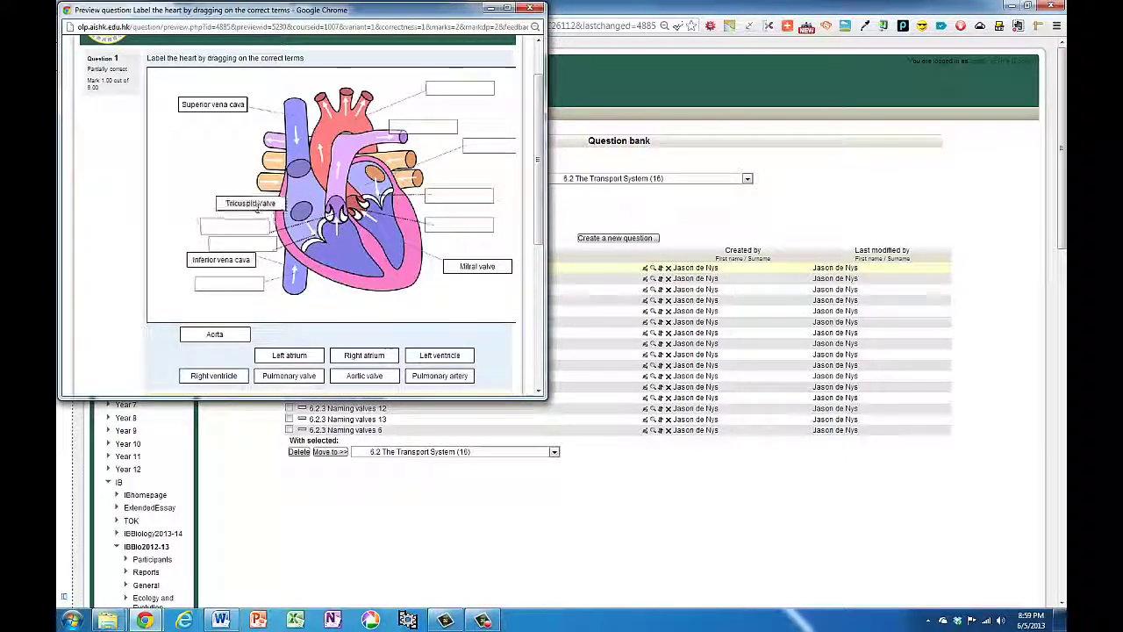
pyautogui.click(530, 8)
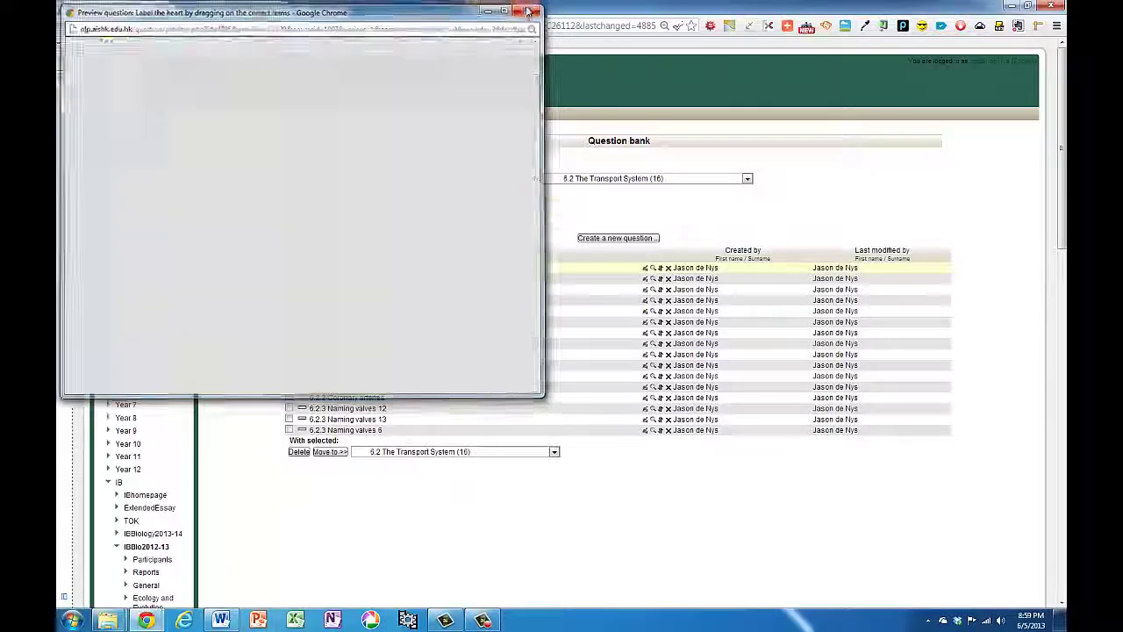